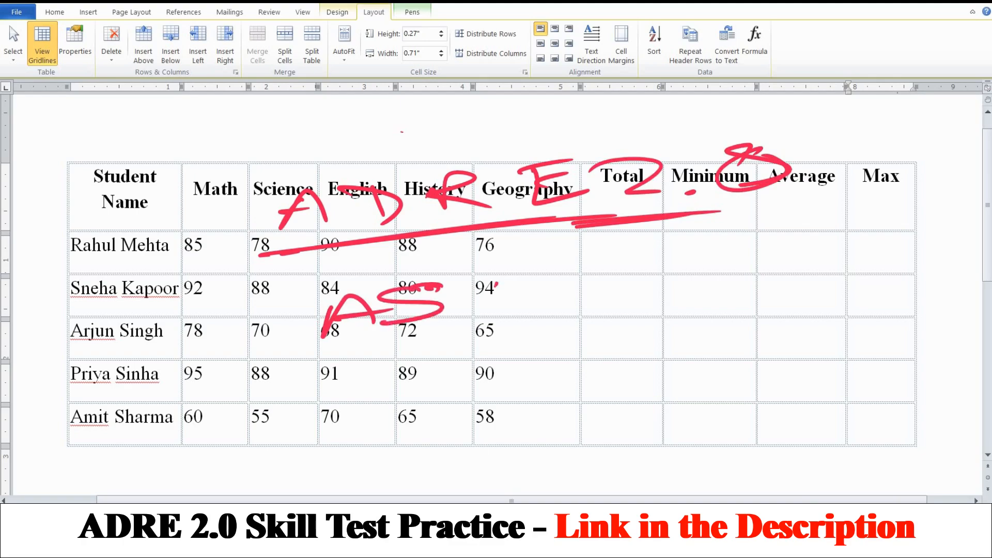
Handwrite the words "word" and "Excel" in red ink over the marks table.
drag(497, 283, 715, 255)
drag(827, 233, 732, 277)
mouse_move(501, 333)
mouse_down()
mouse_move(488, 376)
mouse_move(522, 372)
mouse_up()
drag(550, 368, 579, 349)
drag(648, 336, 677, 347)
mouse_move(693, 336)
mouse_down()
mouse_move(708, 310)
mouse_move(871, 316)
mouse_up()
drag(896, 278, 871, 316)
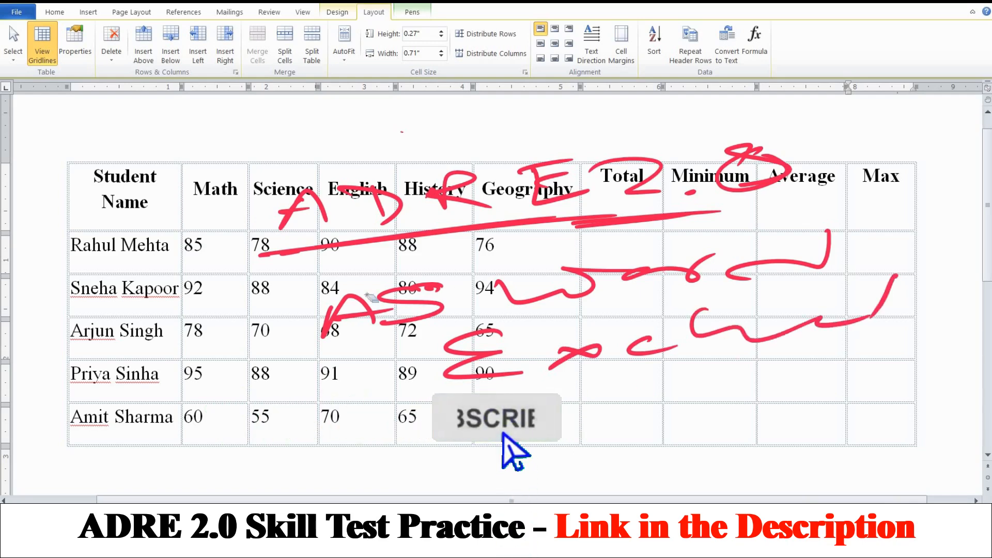
Erase the red handwriting over the marks table, including the leftover dot below the Minimum heading.
key(ctrl+shift+e)
mouse_move(694, 297)
mouse_down()
mouse_move(439, 293)
mouse_move(765, 282)
mouse_move(769, 341)
mouse_move(464, 350)
mouse_move(579, 352)
mouse_move(916, 319)
mouse_move(759, 206)
mouse_move(612, 172)
mouse_move(285, 227)
mouse_move(504, 207)
mouse_move(509, 228)
mouse_move(538, 164)
mouse_move(661, 246)
mouse_move(217, 287)
mouse_up()
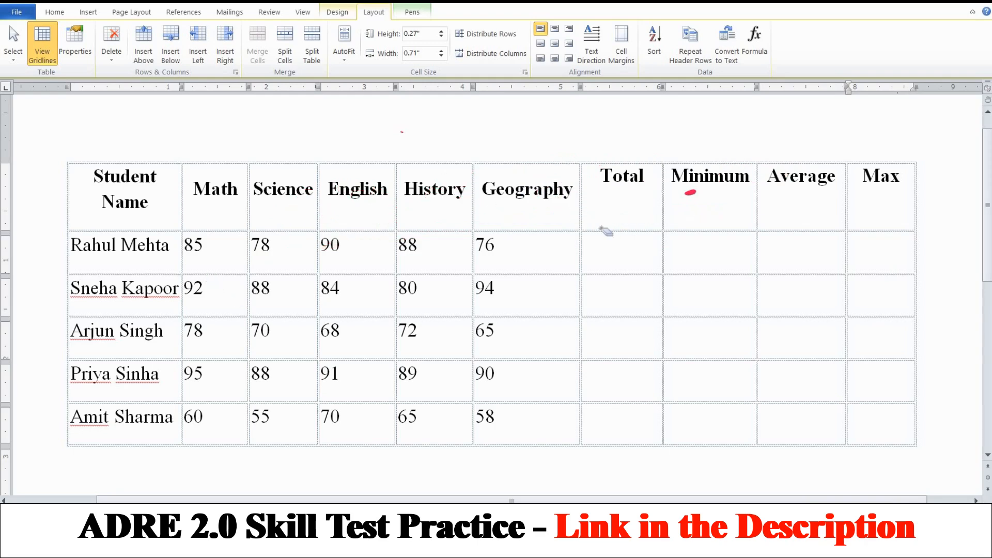
key(ctrl+shift+e)
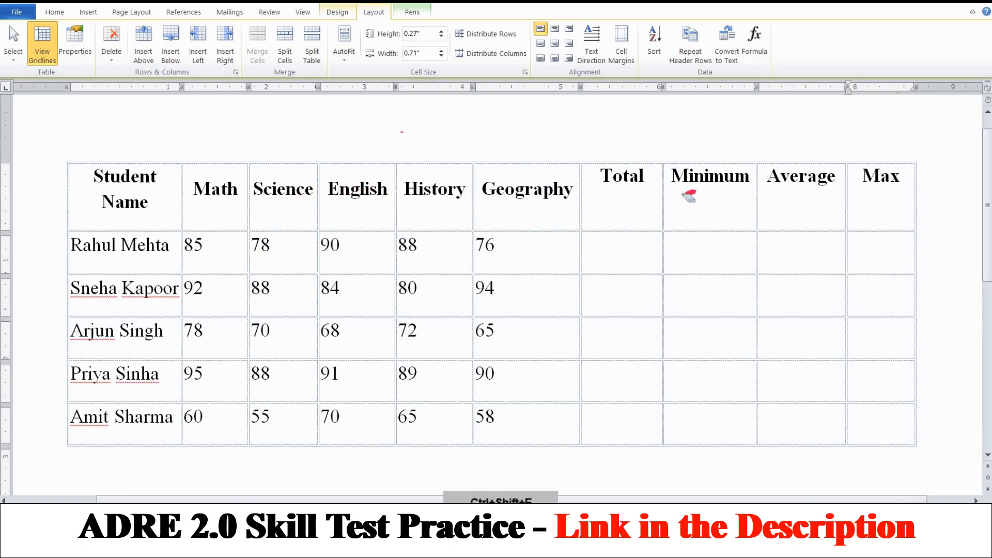
click(683, 193)
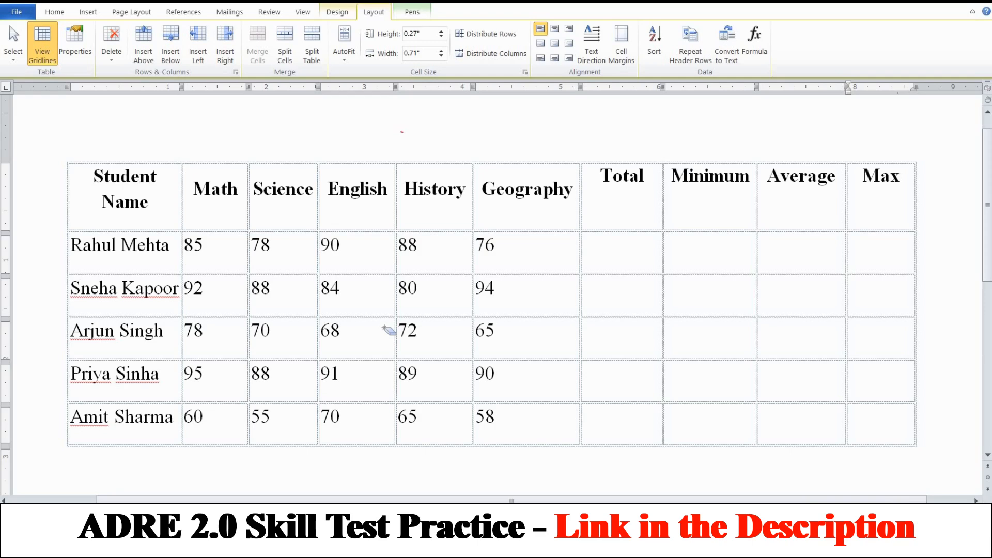
Underline the Total, Minimum, Average and Max column headings in red ink.
key(ctrl+shift+e)
key(ctrl+shift+p)
drag(601, 210, 899, 219)
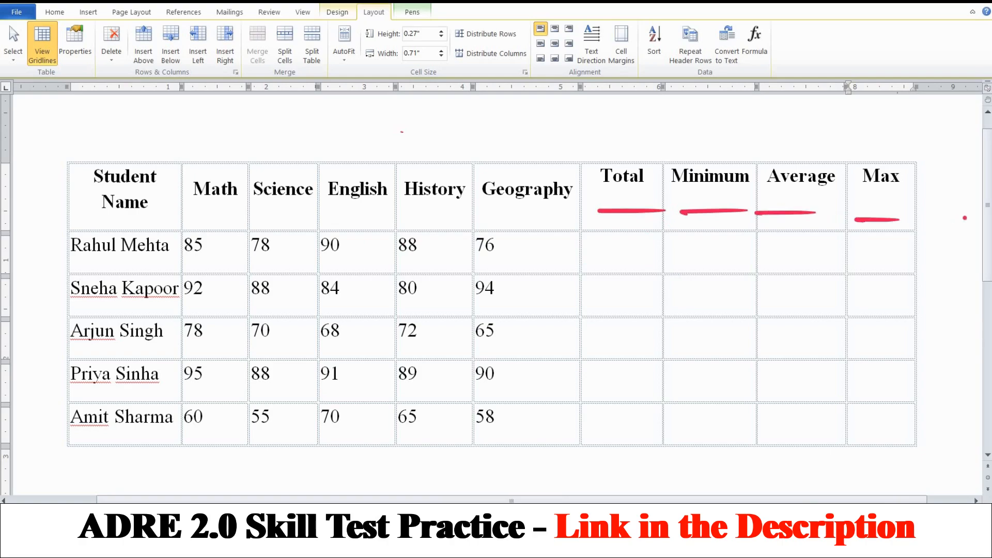
mouse_move(593, 227)
mouse_down()
mouse_move(644, 212)
mouse_move(892, 224)
mouse_up()
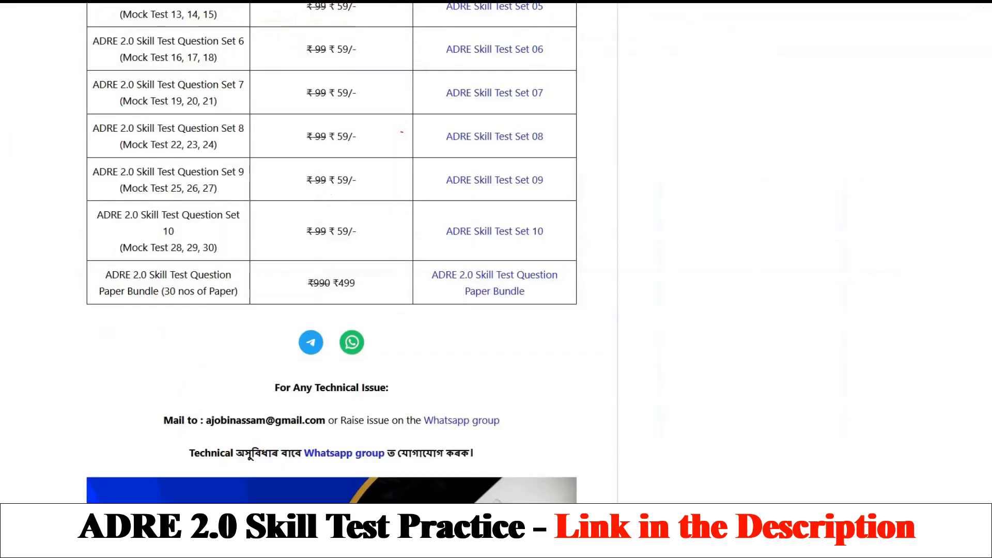
Review the ADRE Skill Test Practice Set web page, covering the mock test demo, notes, question set prices and download links.
scroll(401, 132, up, 6)
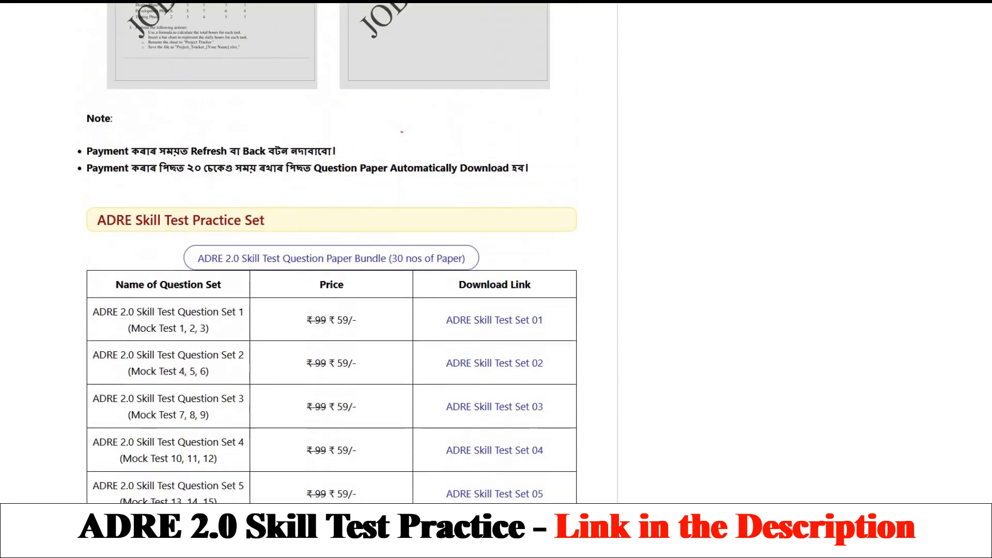
scroll(401, 131, down, 4)
scroll(402, 132, up, 1)
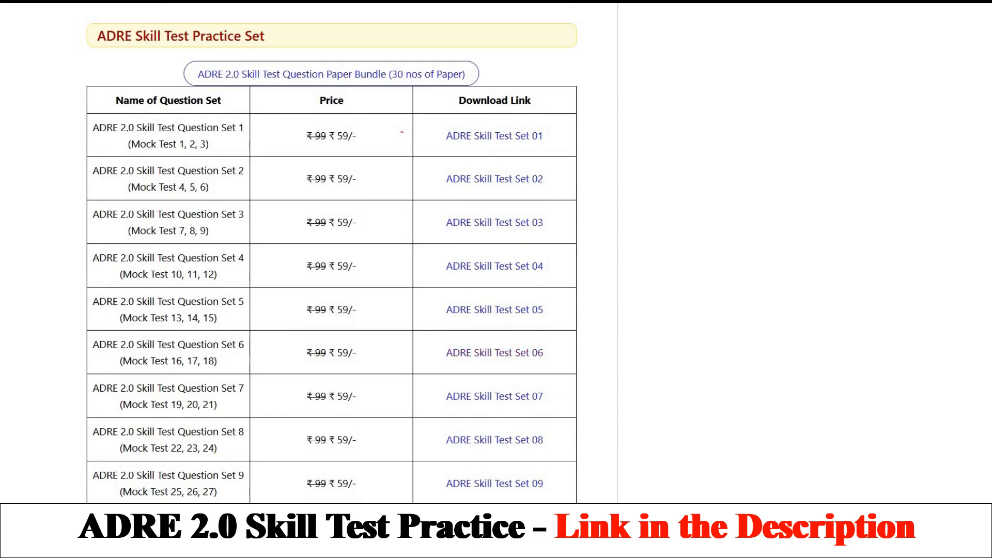
scroll(401, 131, up, 1)
scroll(401, 132, down, 2)
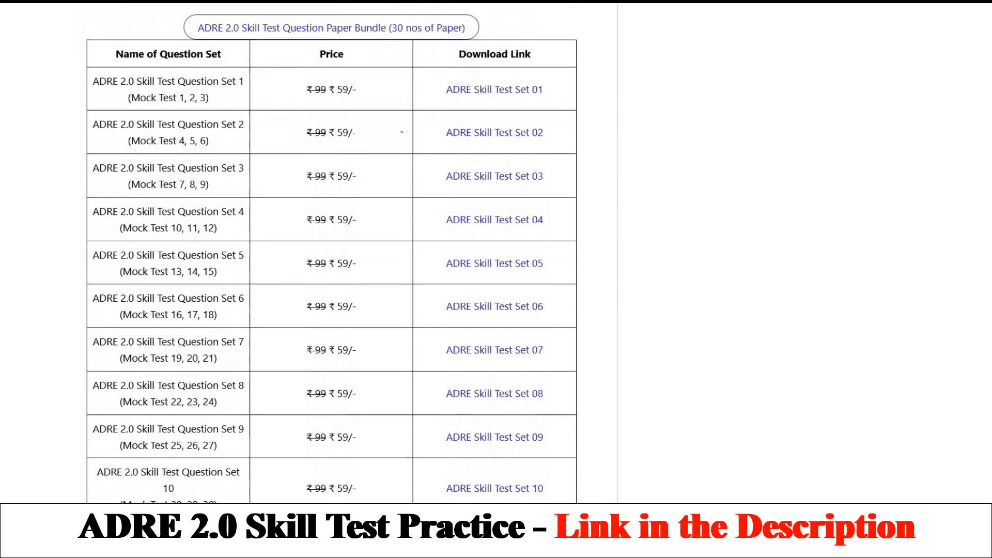
scroll(401, 132, up, 5)
scroll(401, 132, up, 5)
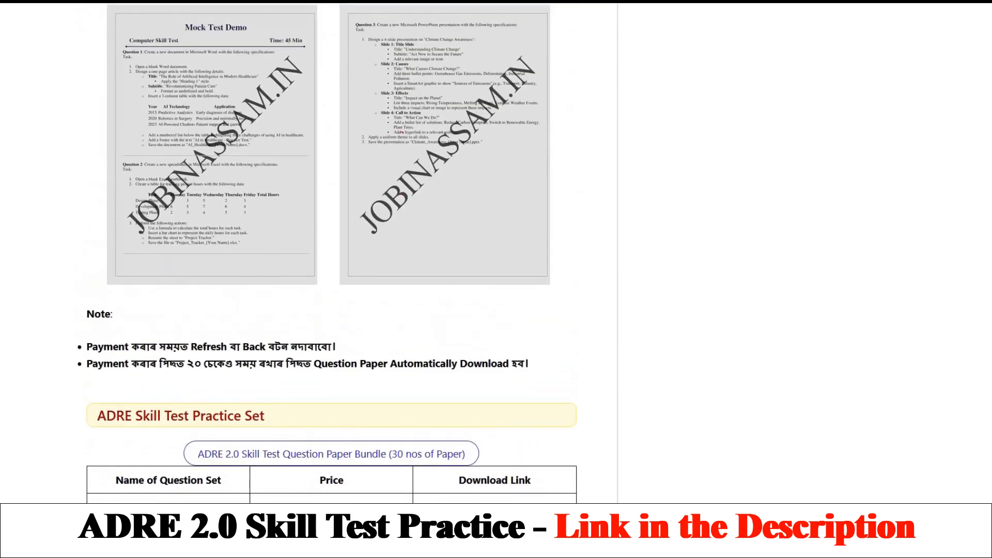
scroll(402, 132, down, 4)
scroll(401, 131, up, 8)
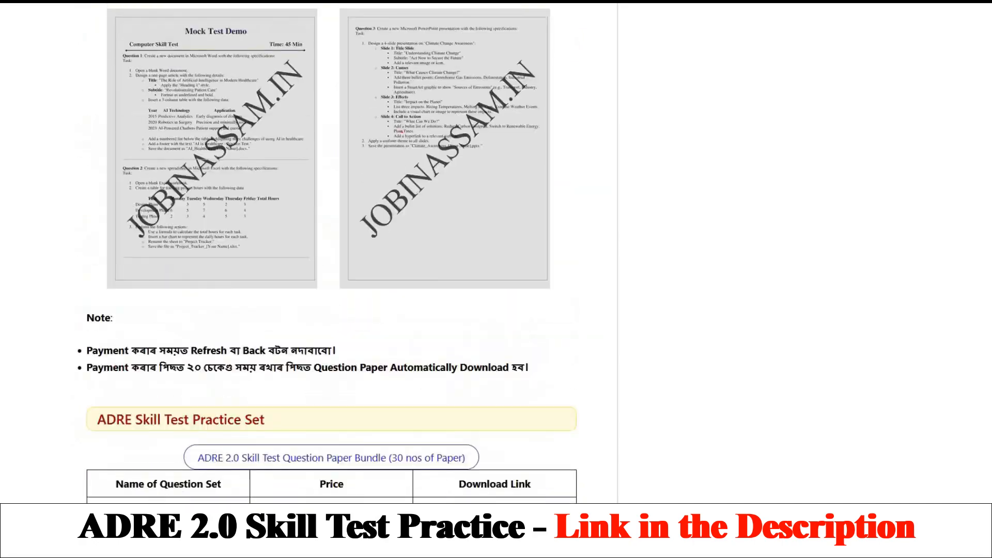
scroll(401, 132, down, 5)
scroll(401, 131, down, 9)
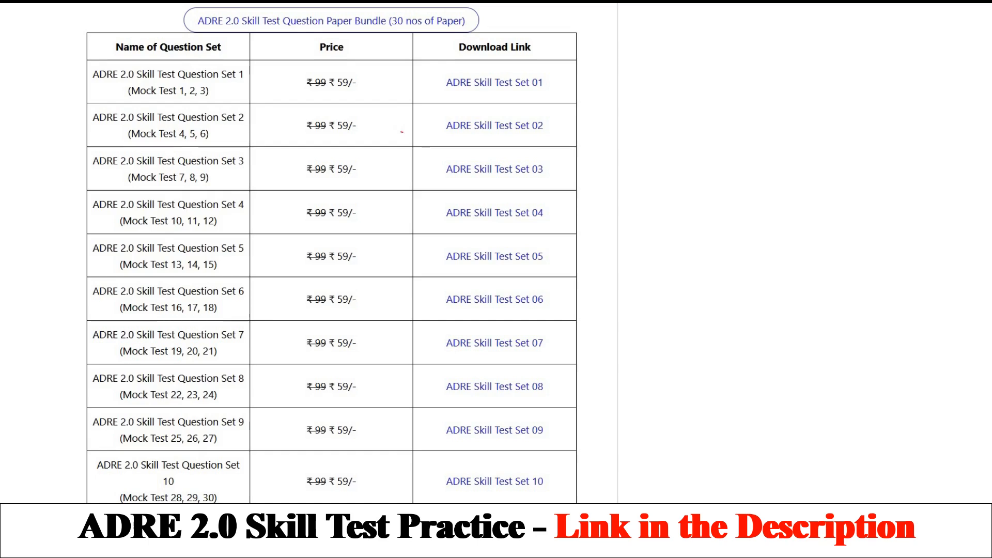
scroll(402, 132, down, 4)
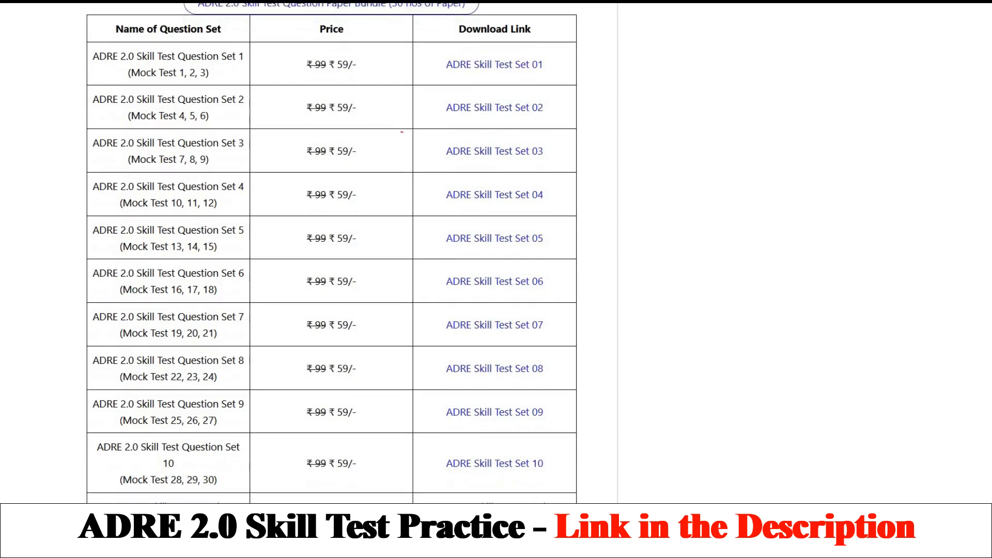
scroll(401, 132, up, 6)
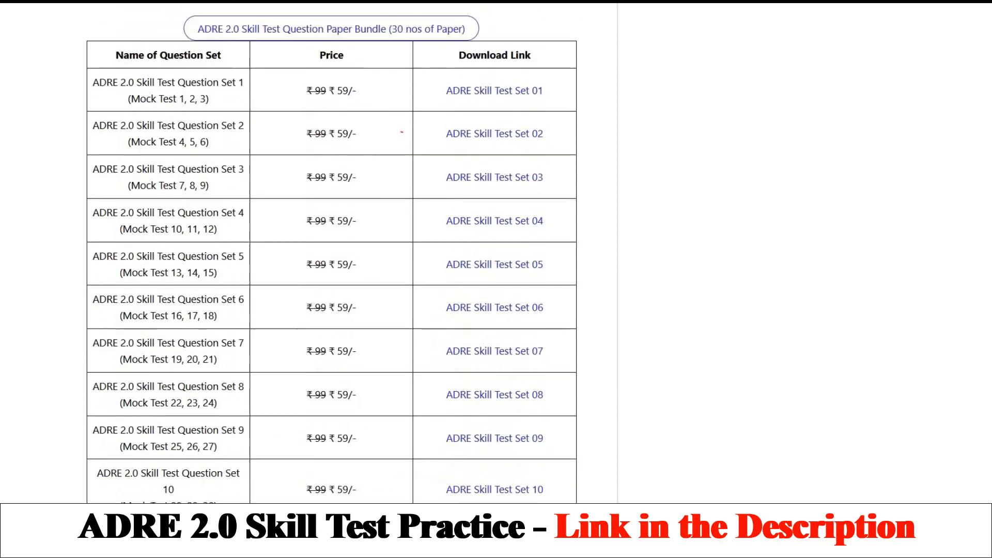
scroll(402, 132, down, 9)
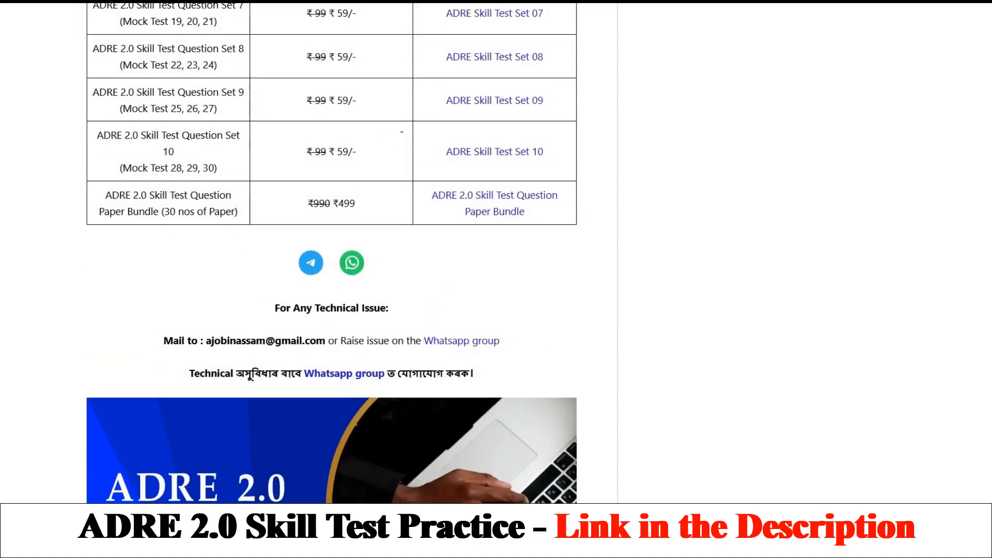
scroll(402, 132, up, 5)
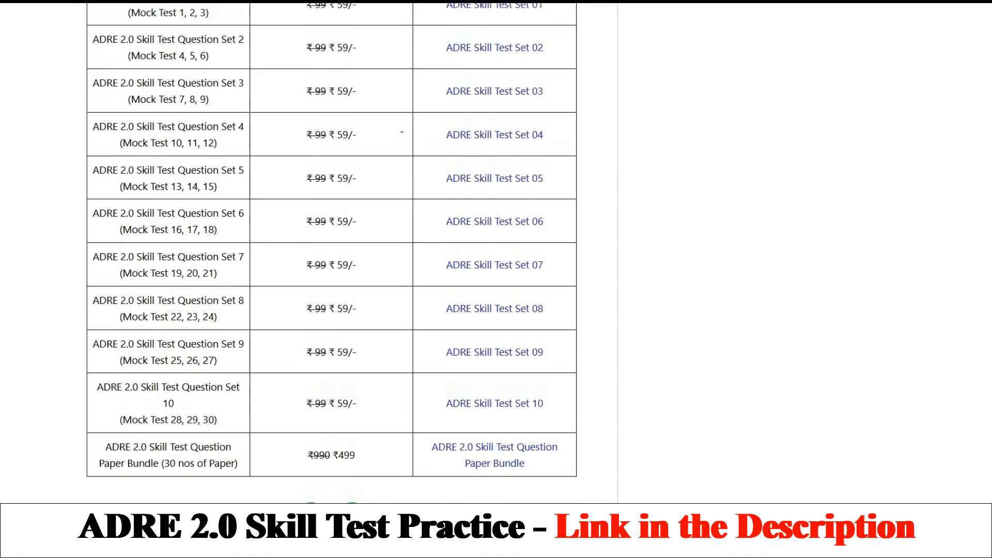
scroll(401, 132, down, 4)
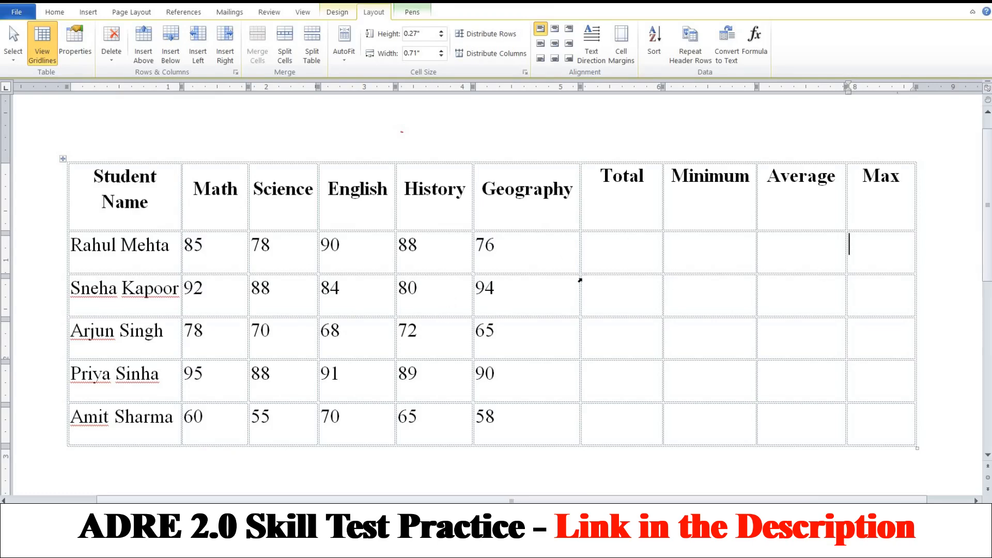
key(ctrl+shift+p)
click(325, 258)
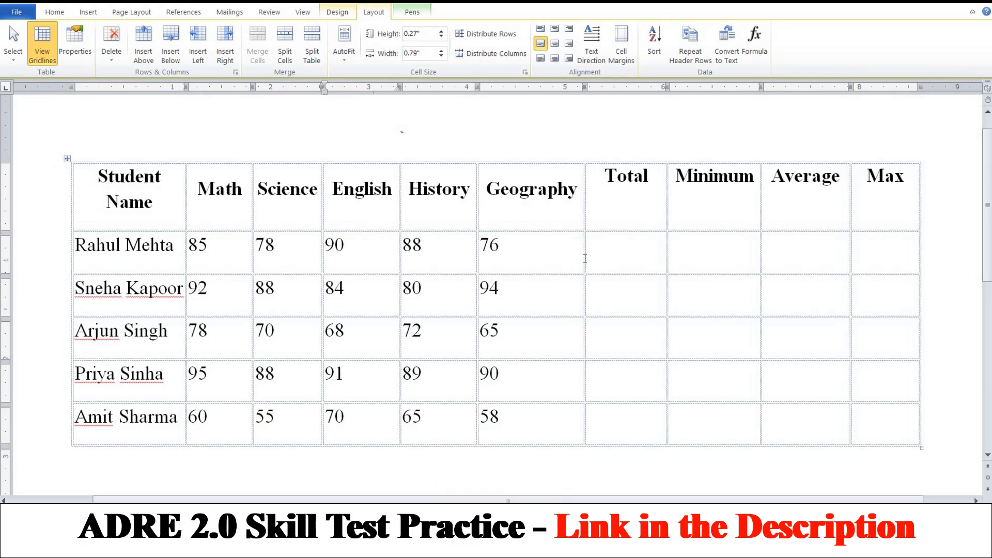
click(546, 261)
click(882, 258)
click(808, 253)
click(716, 248)
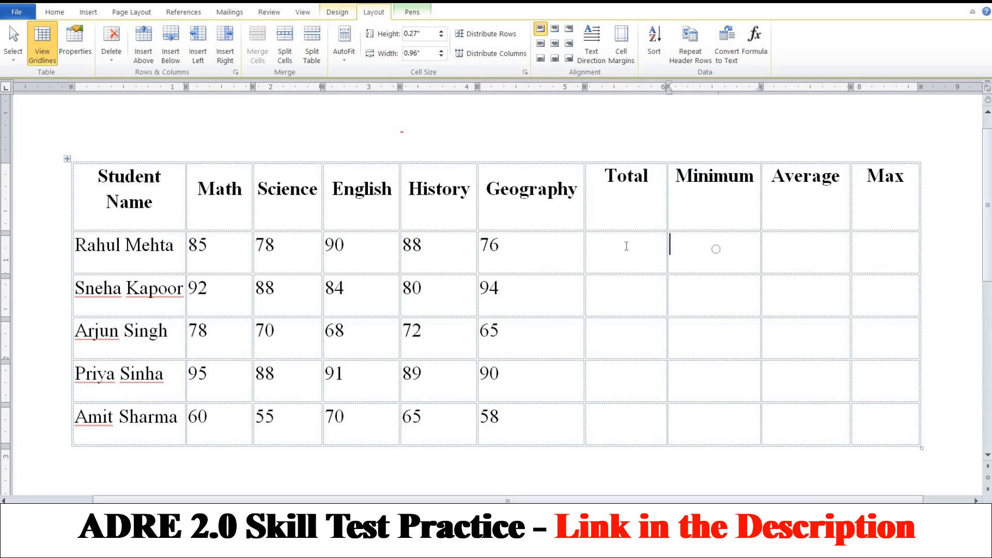
click(629, 246)
Insert a formula field =max(left) in the first student's Max cell and calculate it.
click(903, 251)
key(ctrl+F9)
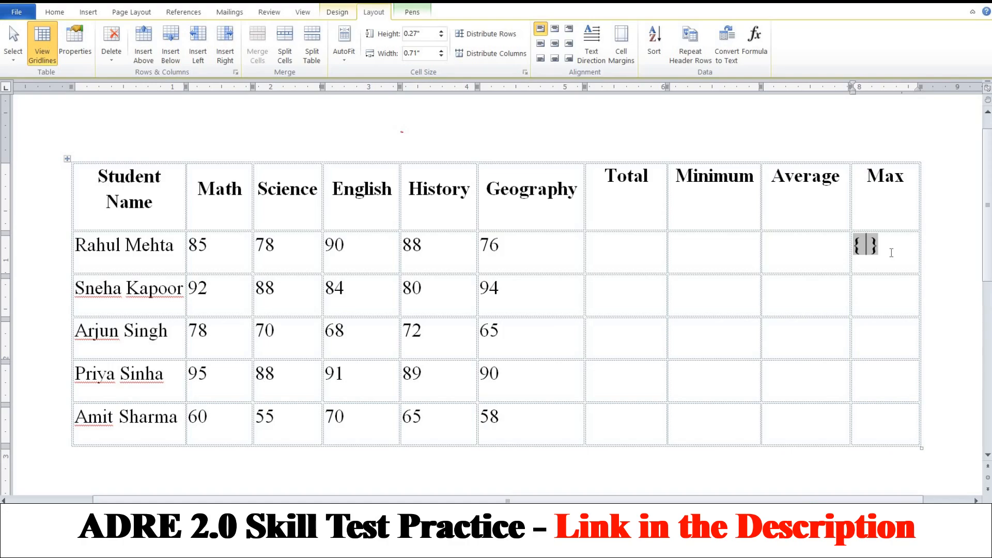
text(= )
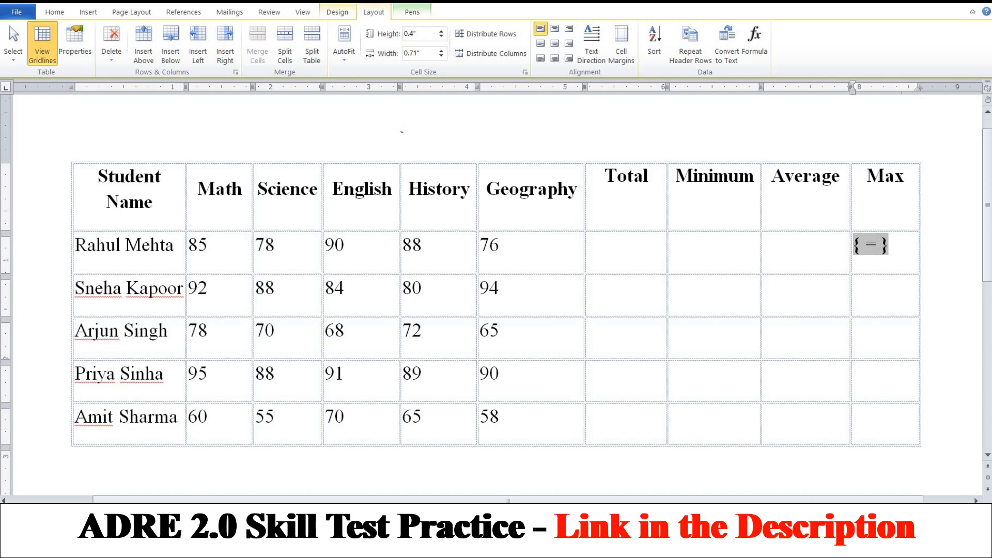
text(max)
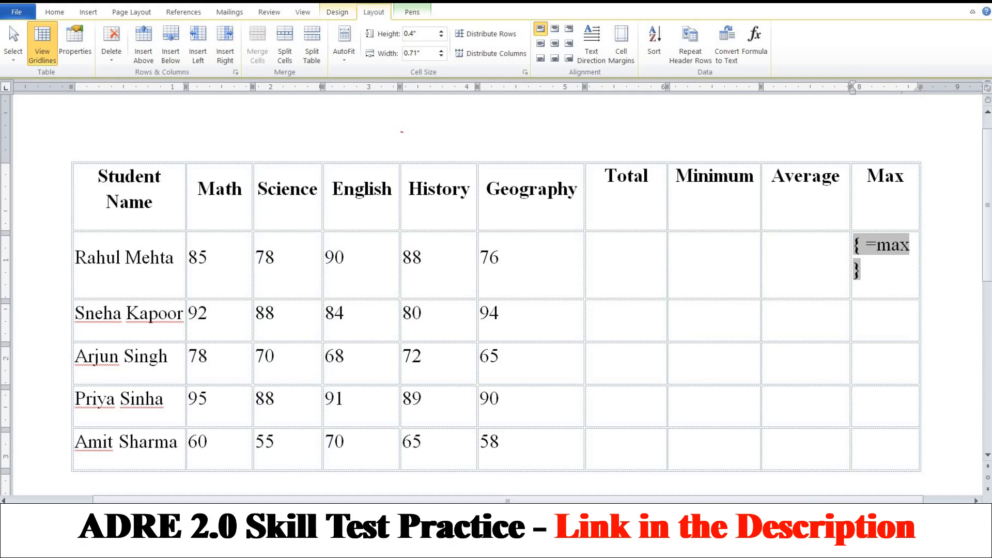
text((left)
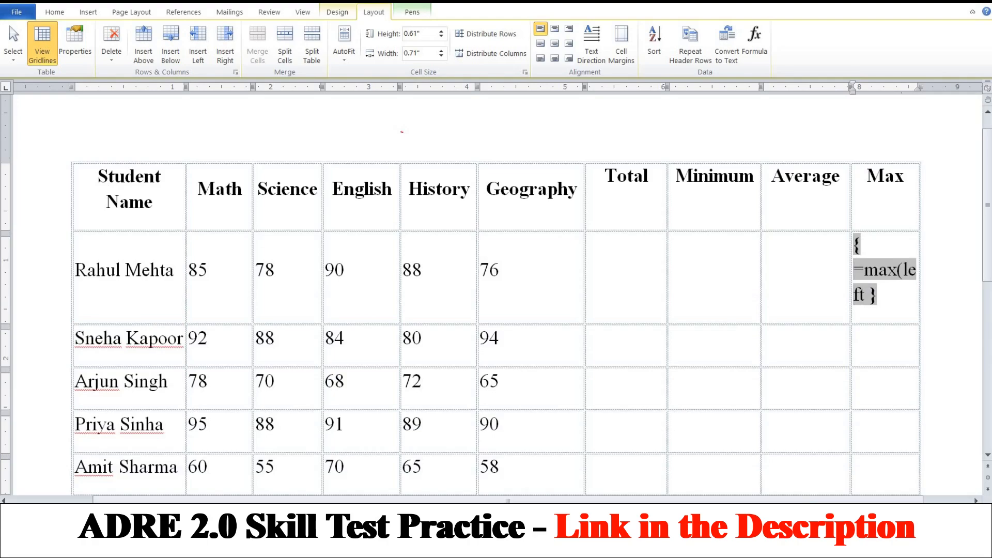
scroll(532, 267, right, 1)
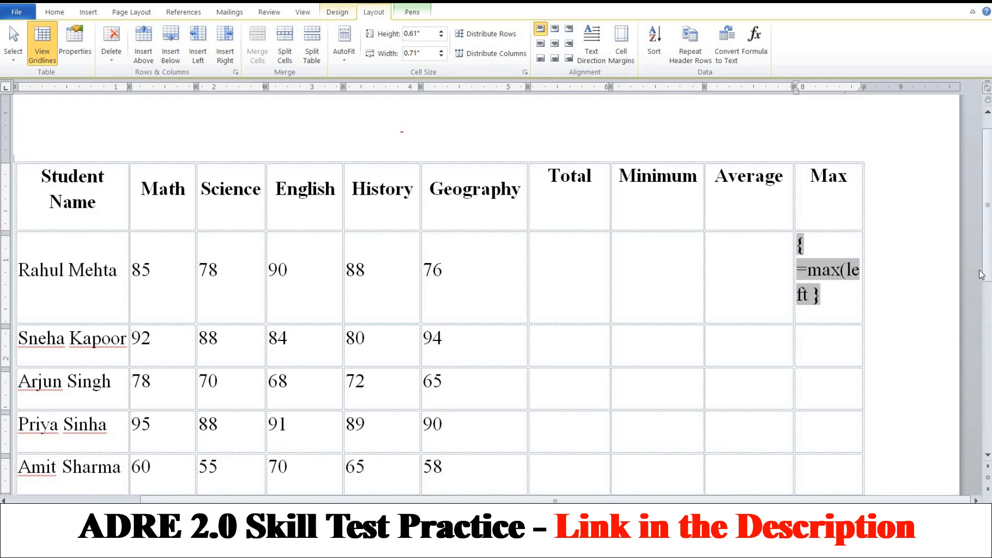
text())
key(F9)
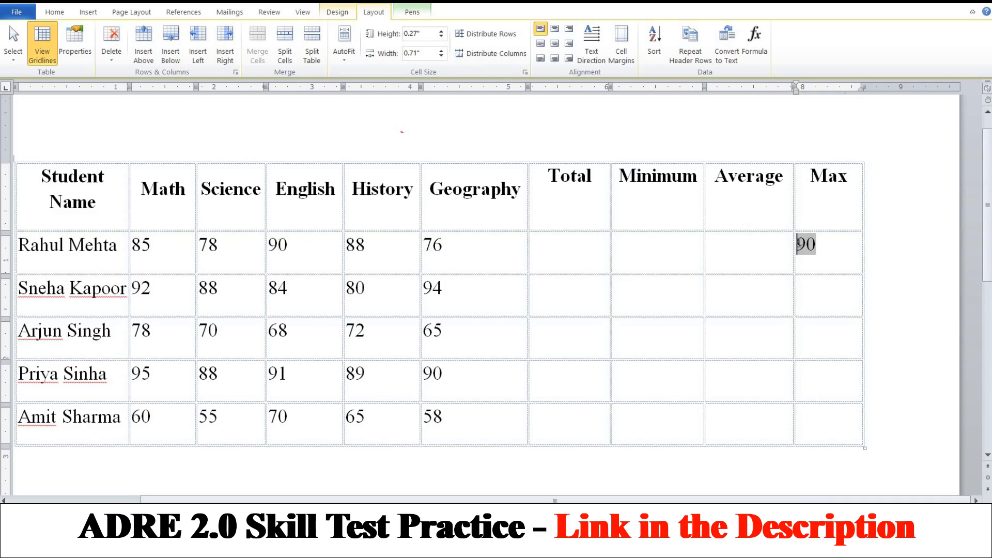
Copy the first student's Max formula field into the four Max cells below and update the copied fields.
drag(818, 249, 796, 240)
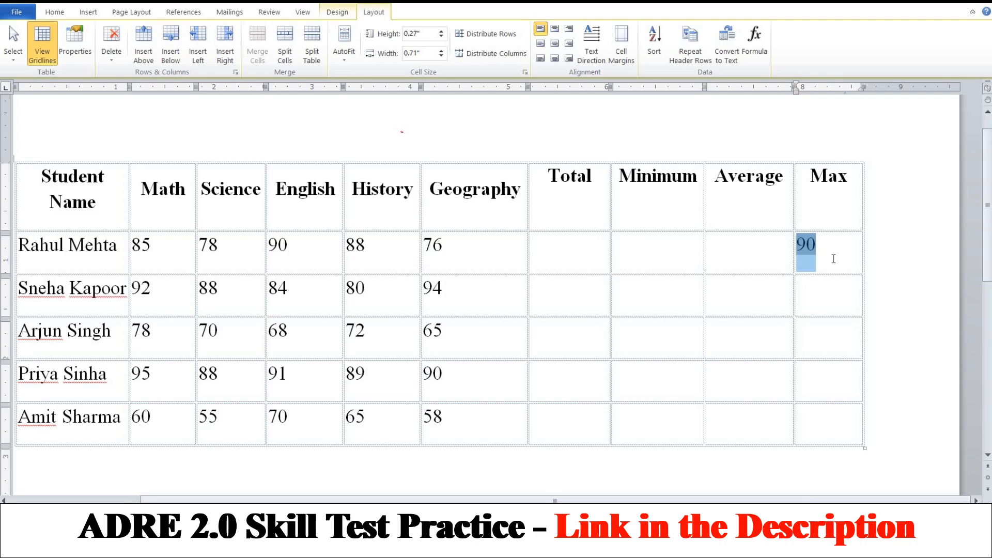
drag(830, 297, 830, 417)
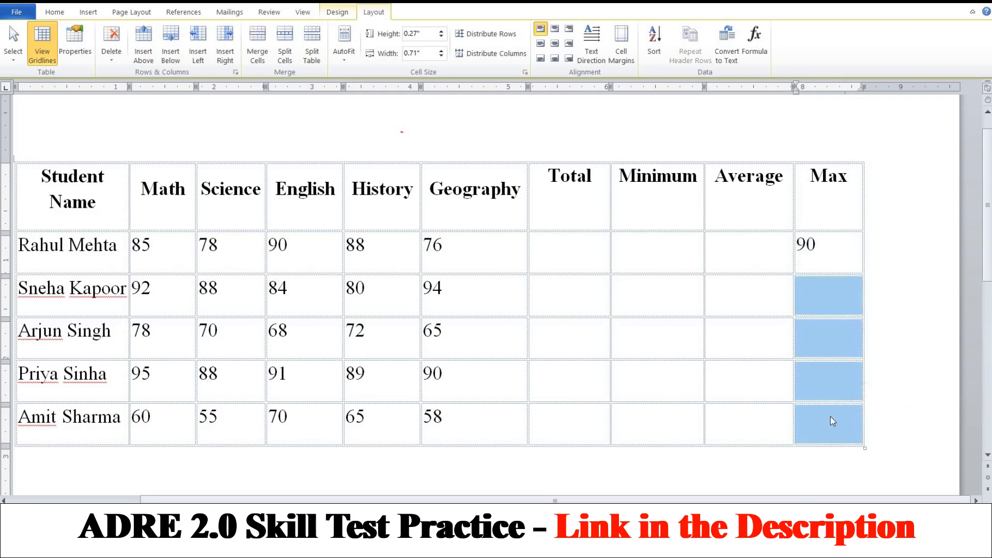
text(90 90 90 90)
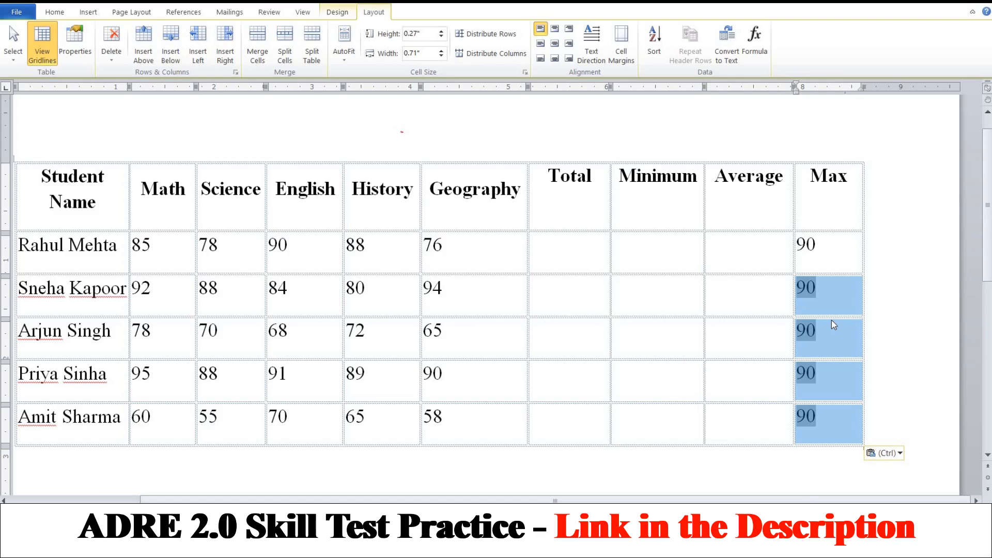
key(F9)
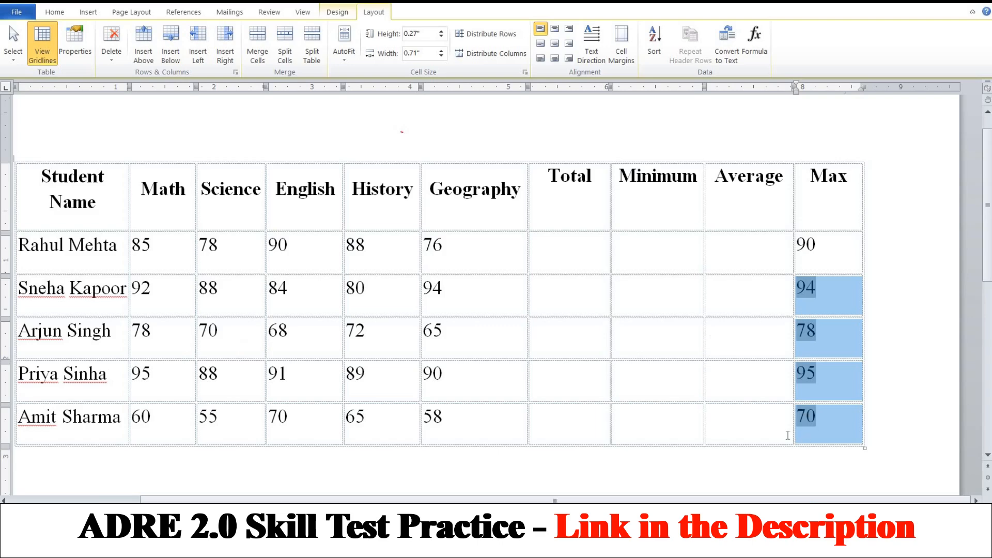
Insert a formula field =average(left) in the first student's Average cell and calculate it.
click(749, 260)
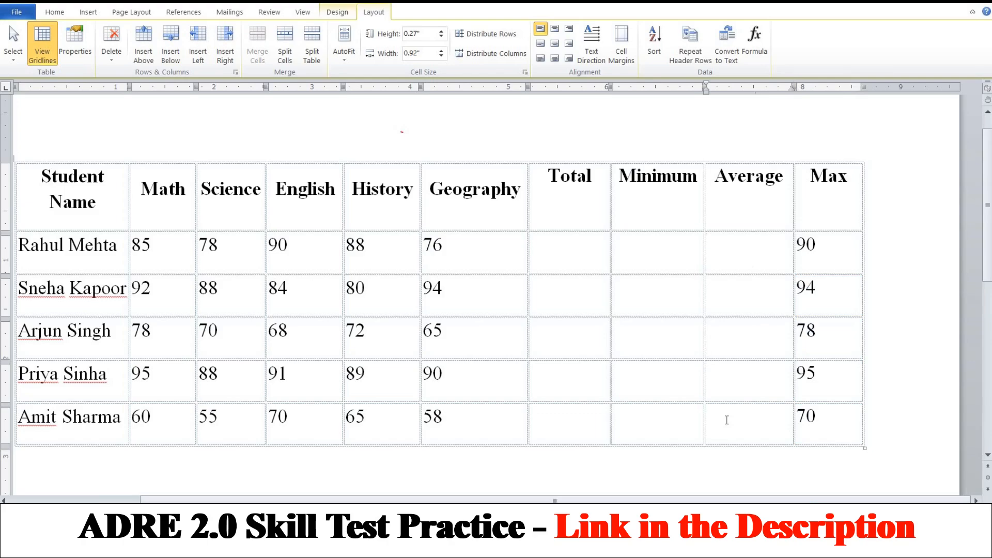
key(ctrl+F9)
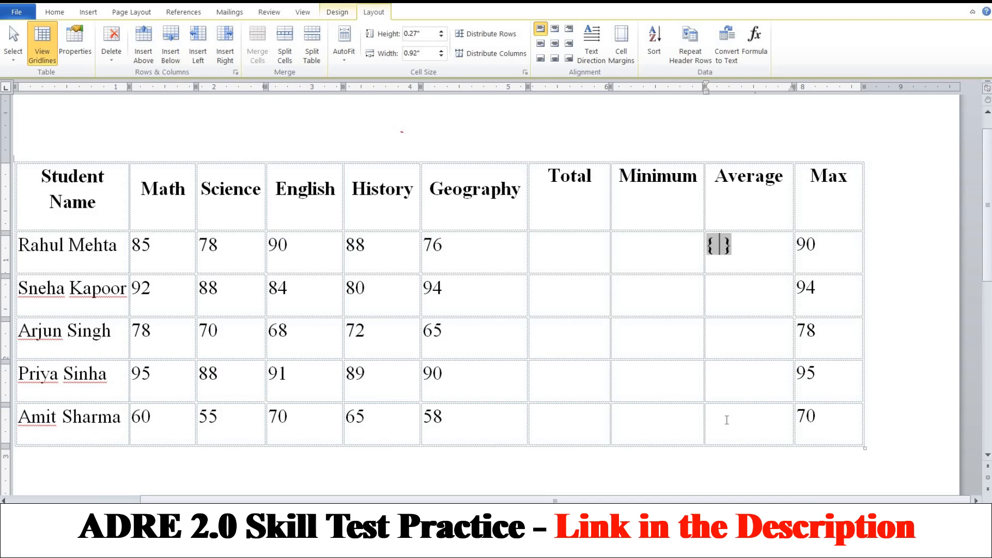
text(= )
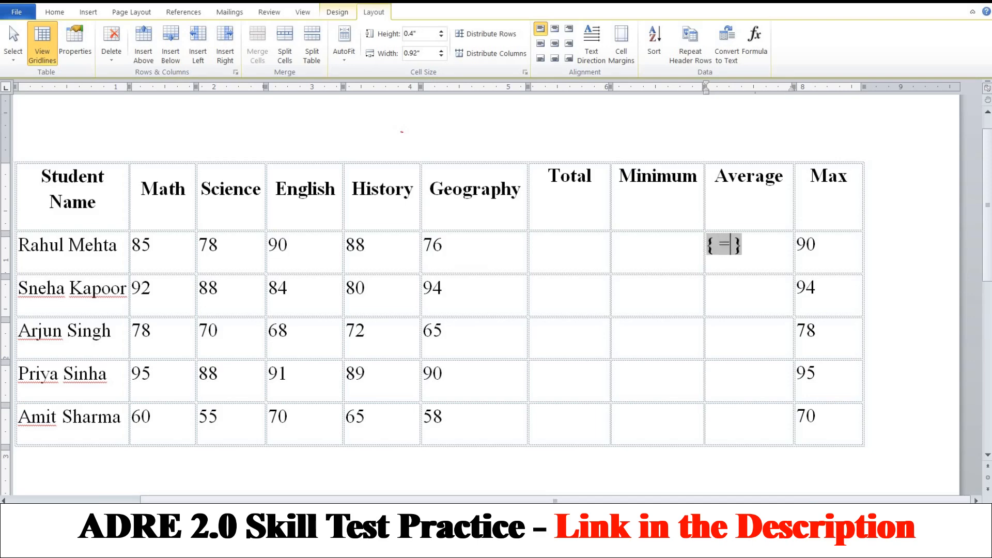
text(a)
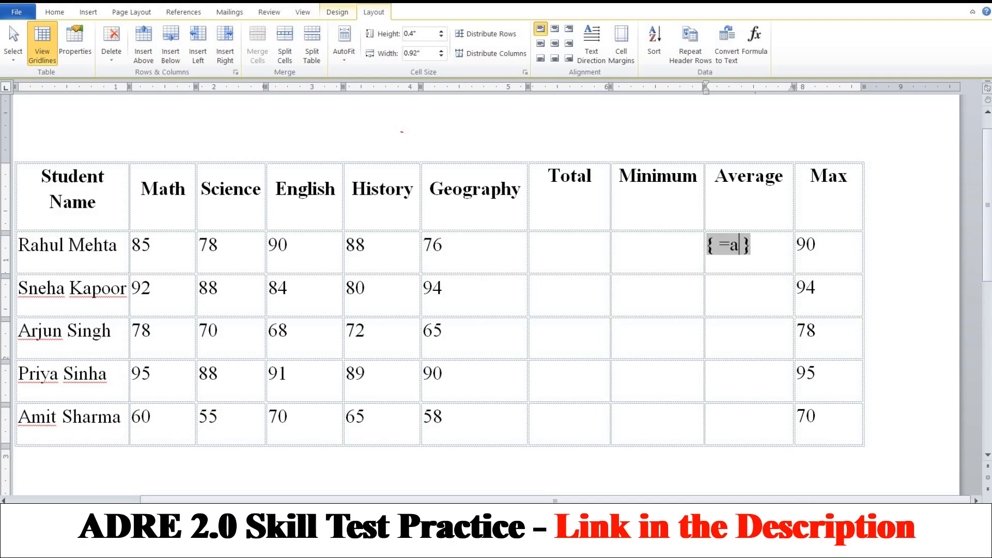
text(verage()
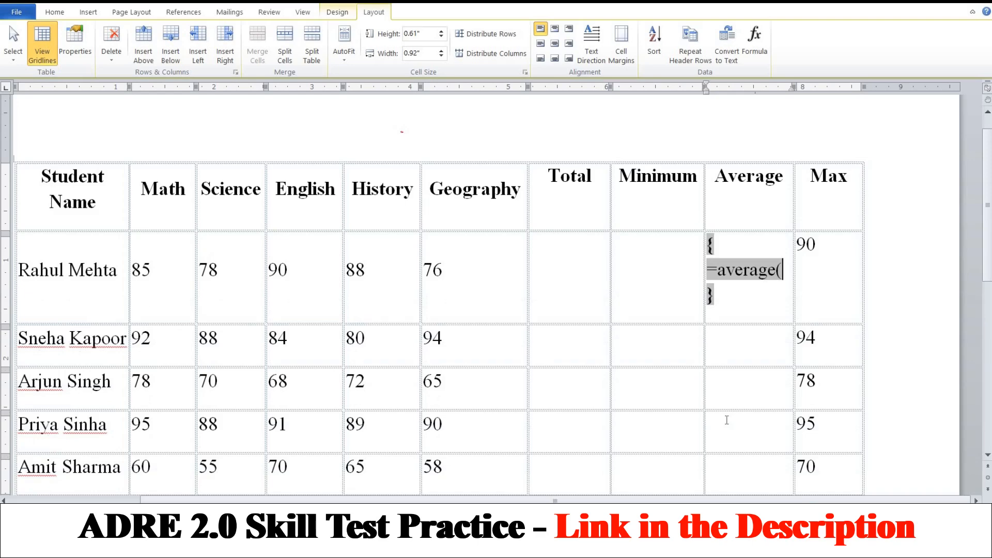
text(left)
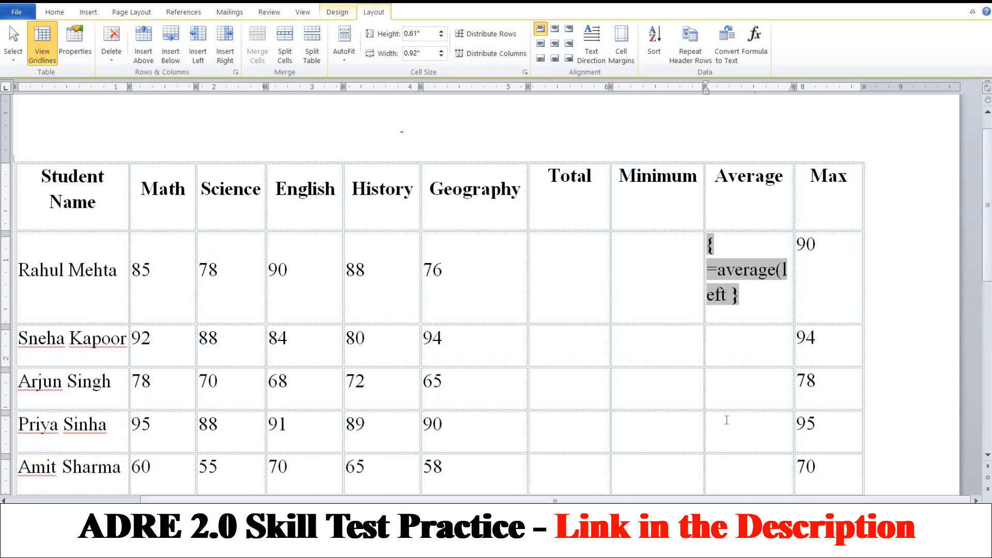
text())
key(F9)
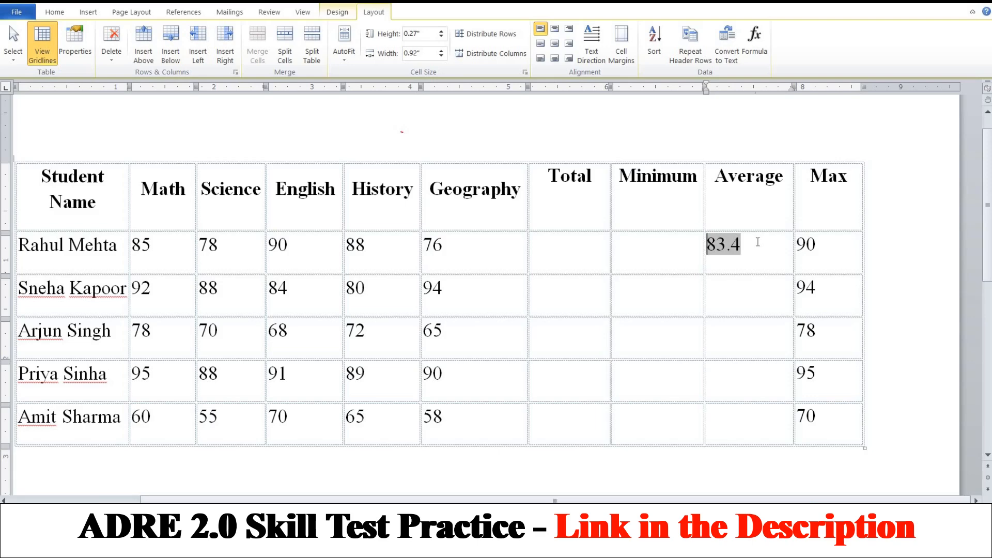
Copy the first student's Average formula field into the four Average cells below and update the copied fields.
drag(744, 245, 711, 246)
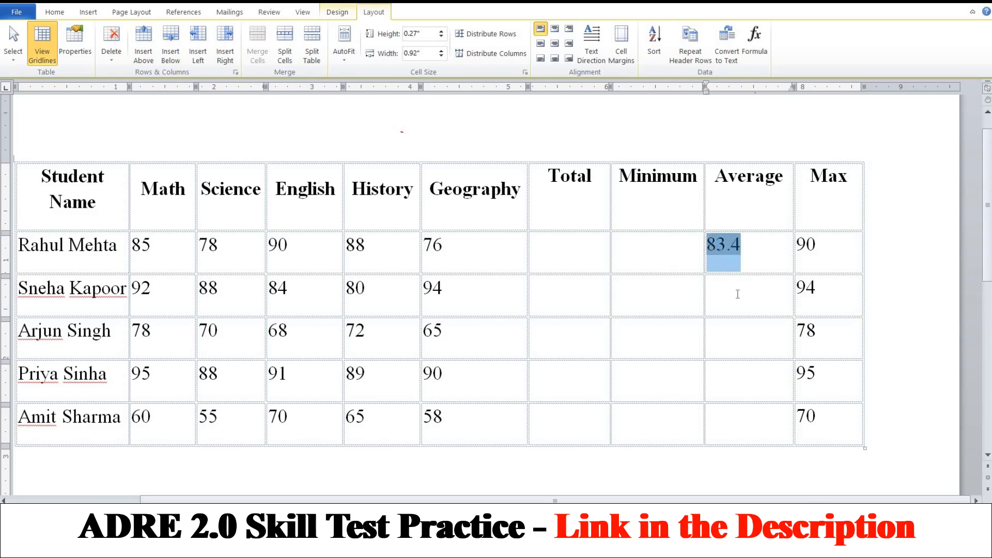
drag(739, 312, 739, 415)
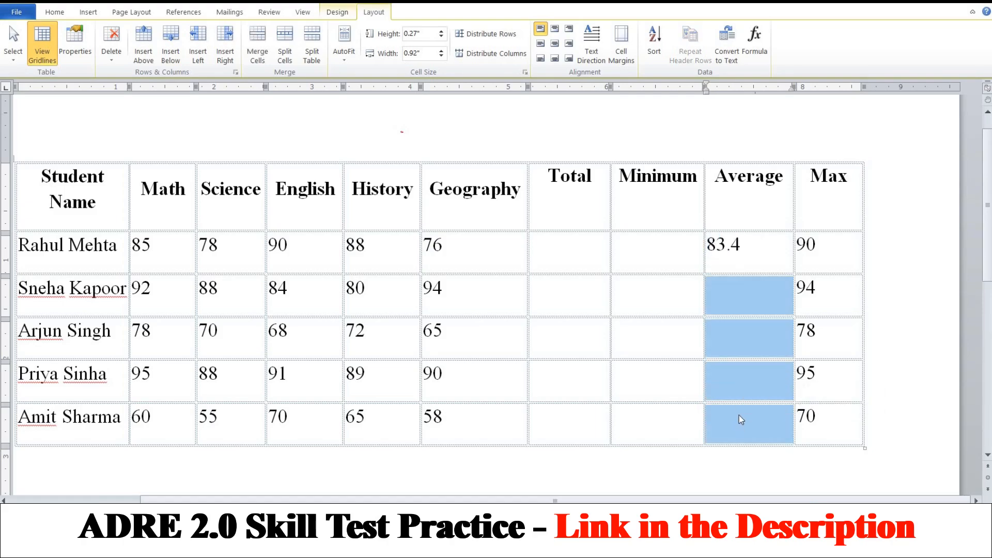
text(83.4 83.4 83.4 83.4)
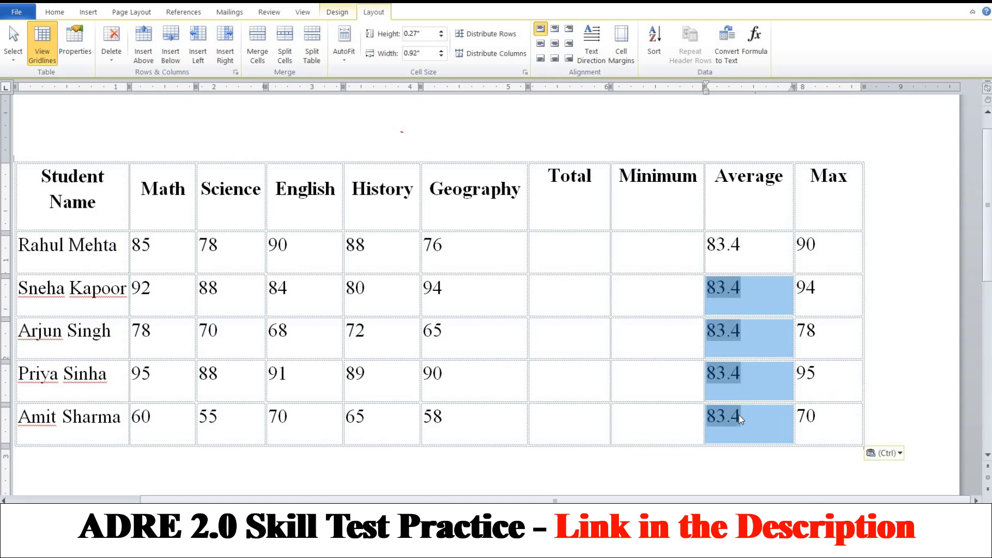
key(F9)
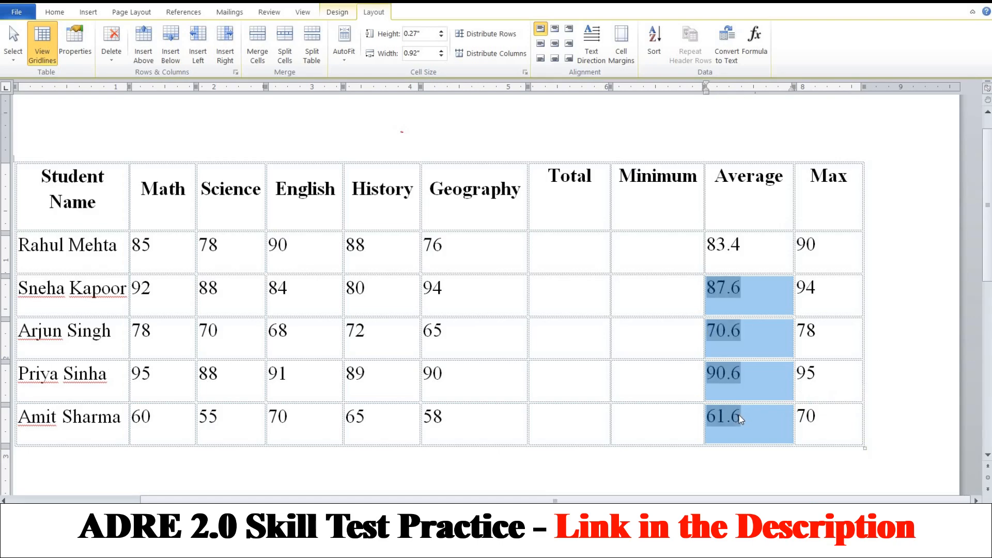
Insert a formula field =min(left) in the first student's Minimum cell and calculate it.
click(655, 250)
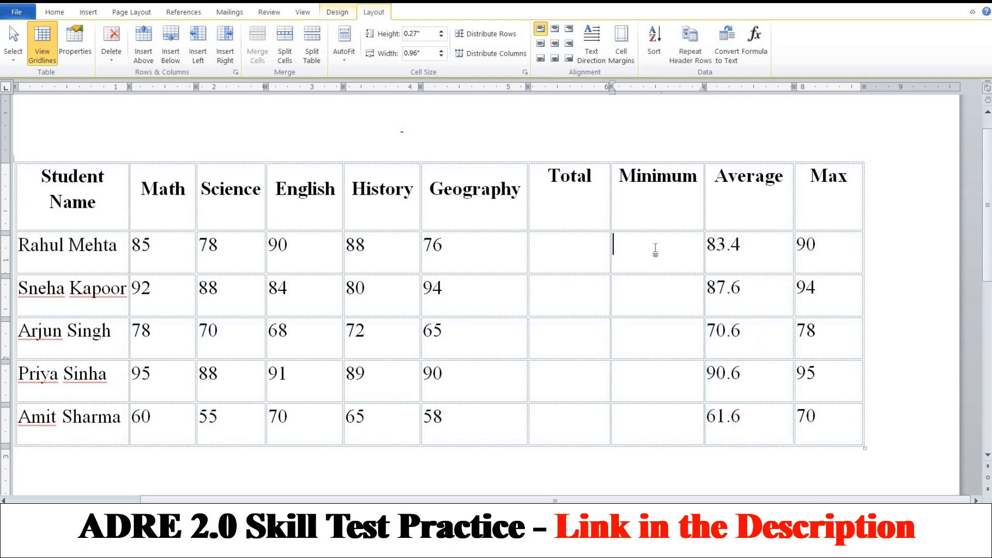
key(ctrl+F9)
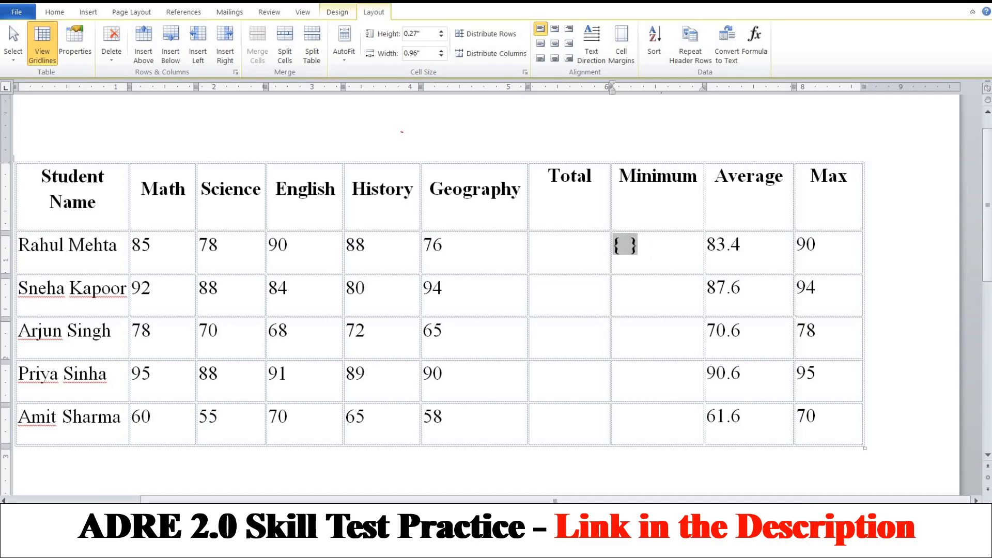
text(=min )
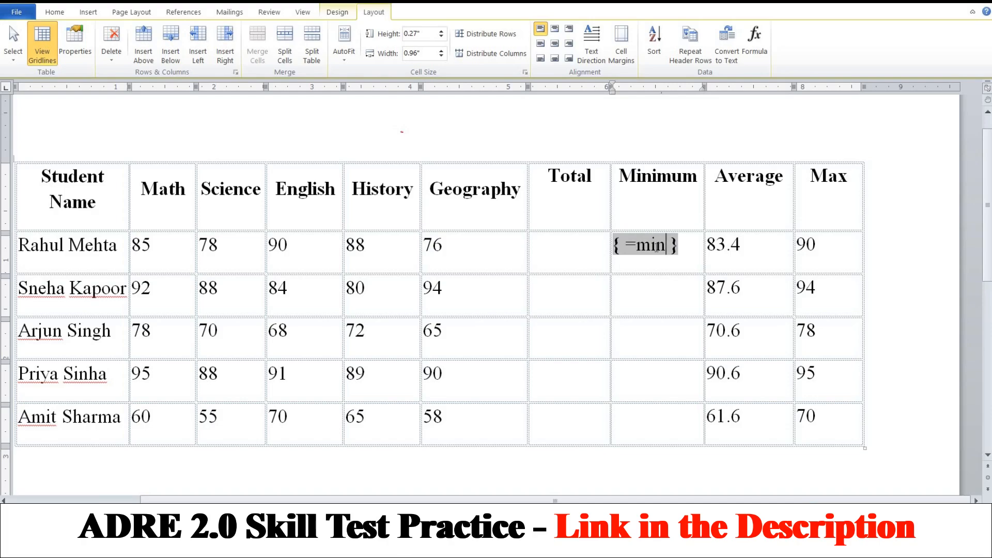
text((lef)
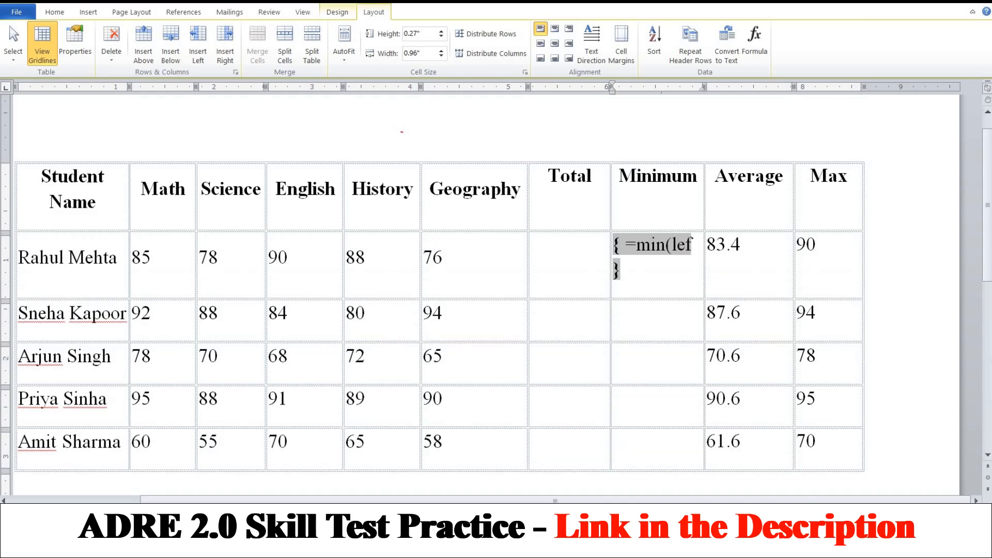
text(t))
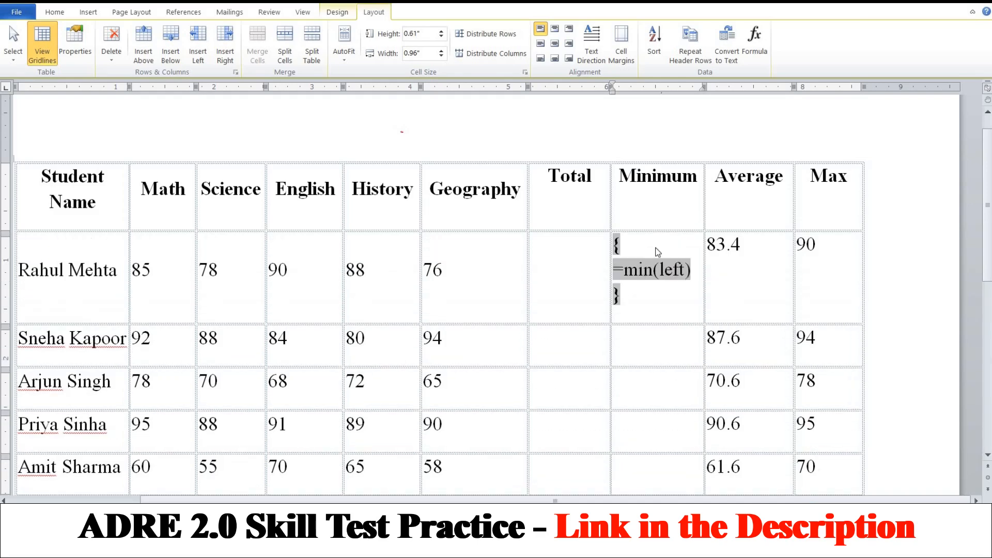
key(F9)
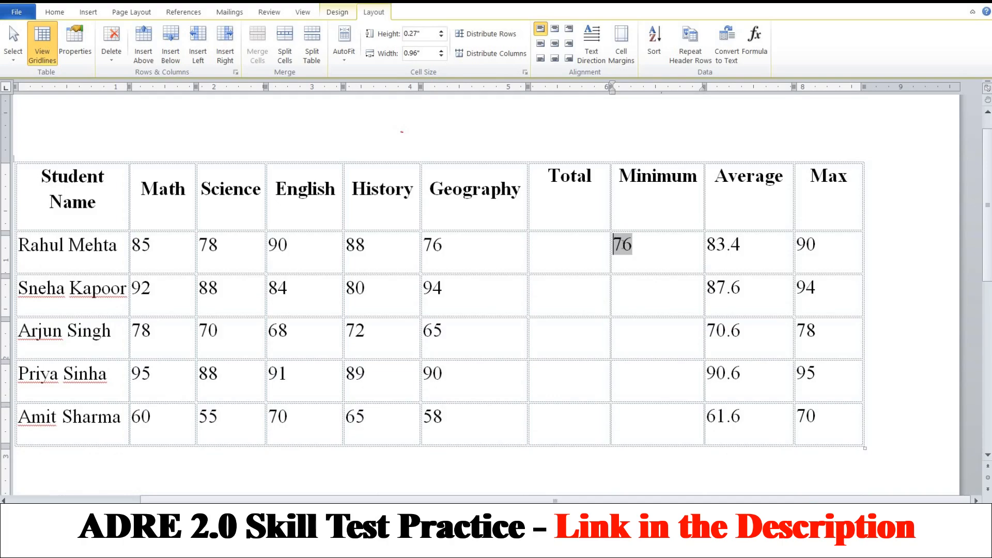
Copy the first student's Minimum formula field into the four Minimum cells below and update the copied fields.
double_click(623, 243)
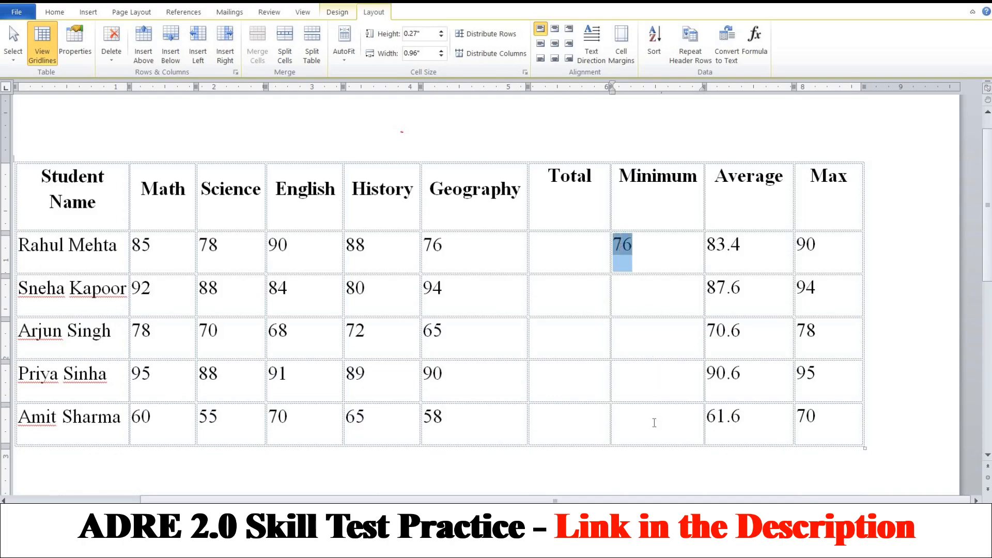
drag(654, 295, 651, 423)
text(76 76 76 76)
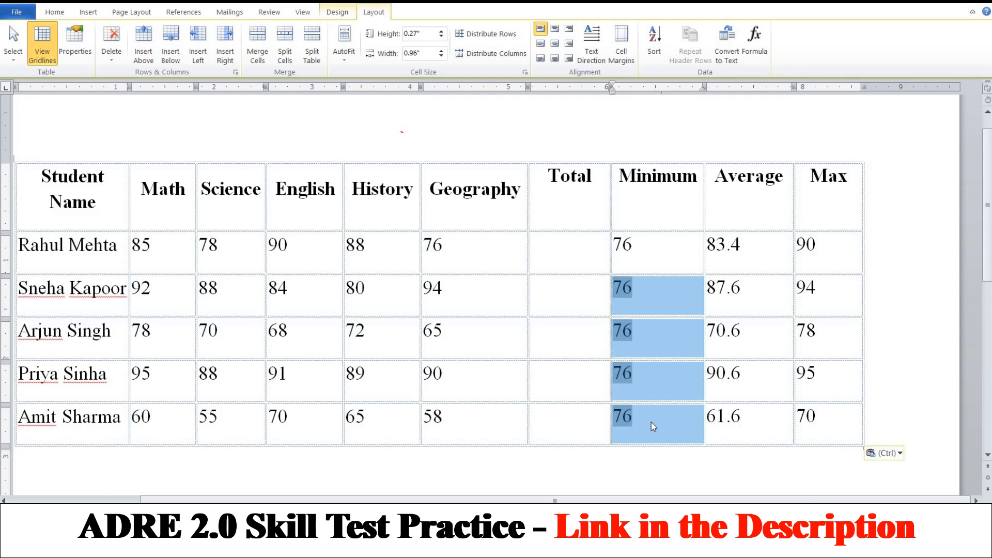
key(F9)
Insert a formula field =sum(left) in the first student's Total cell and calculate it.
click(571, 248)
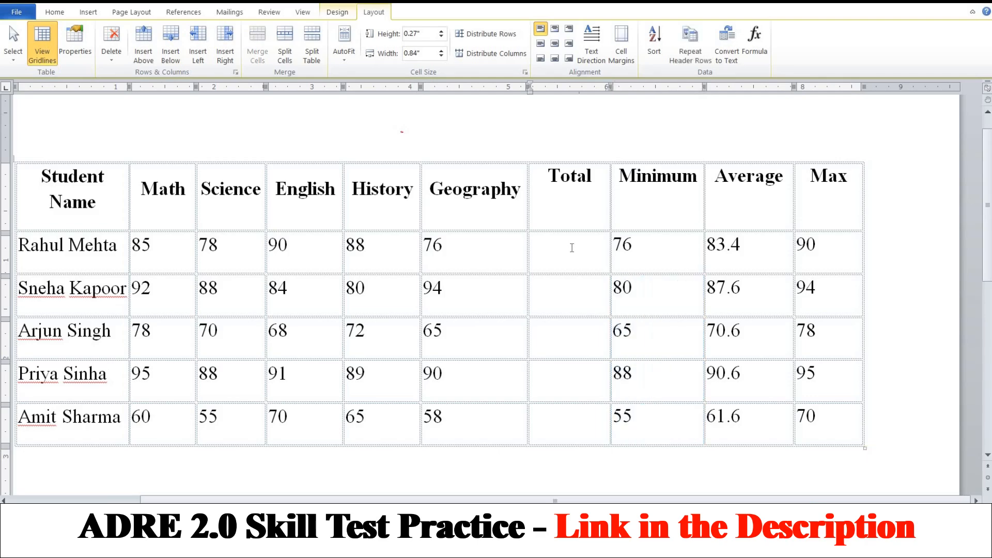
key(ctrl+F9)
text(=)
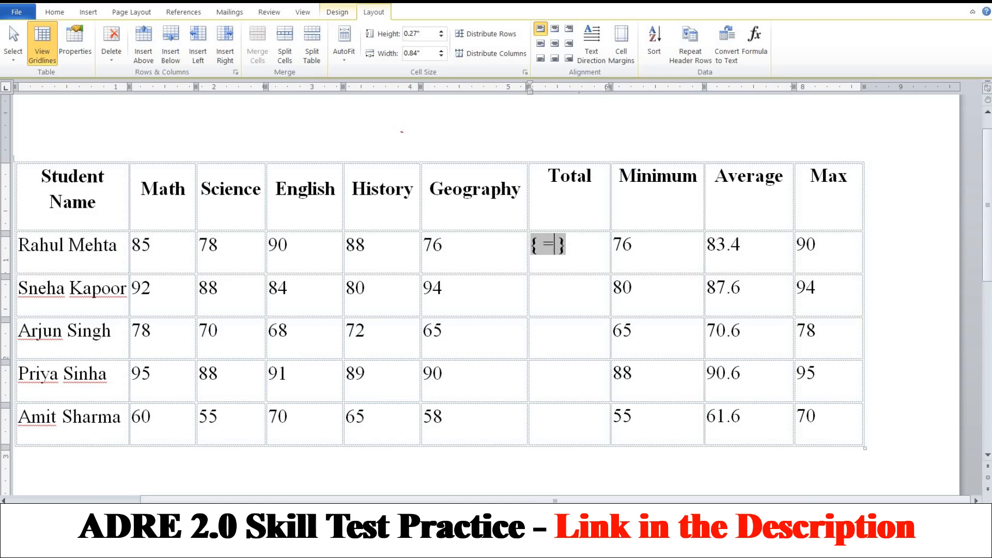
text(sum)
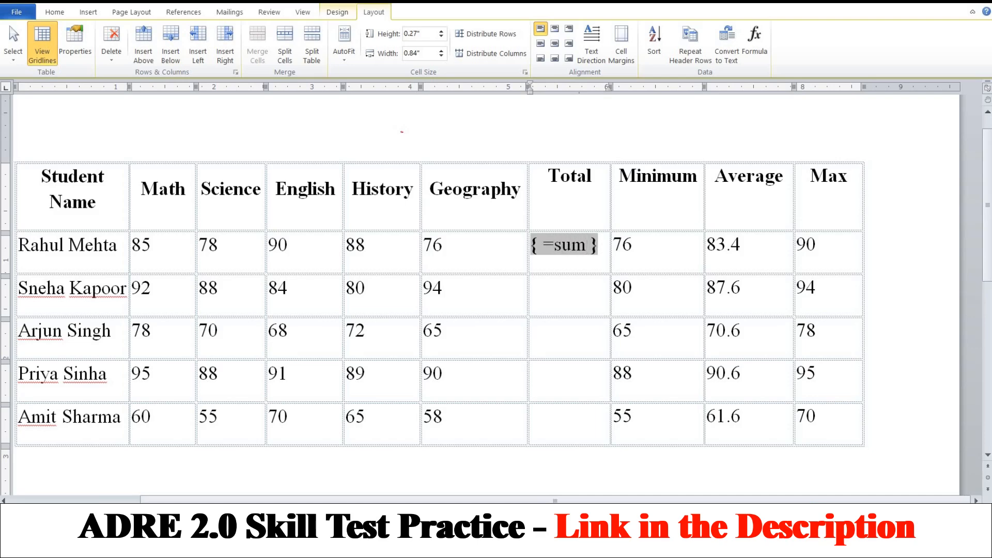
text((lef)
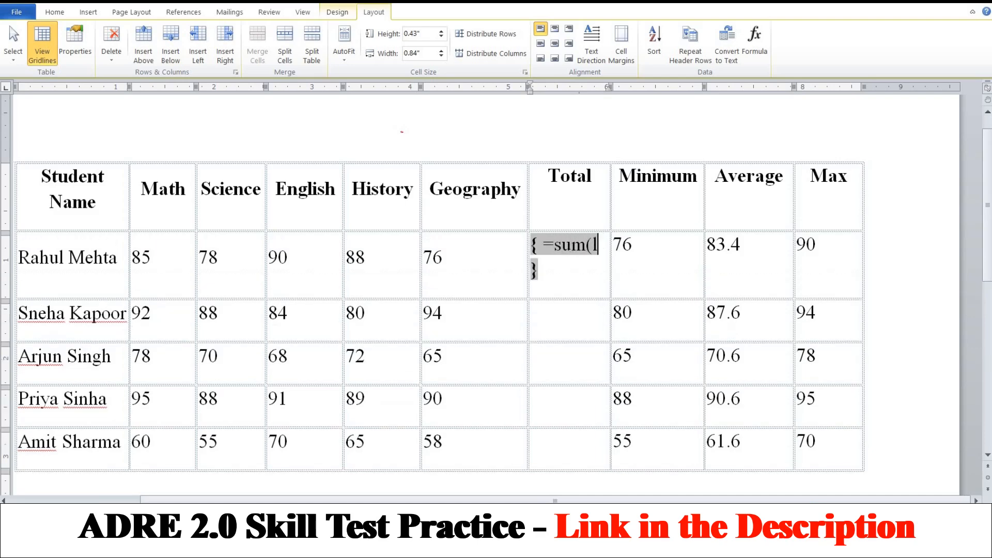
text(t))
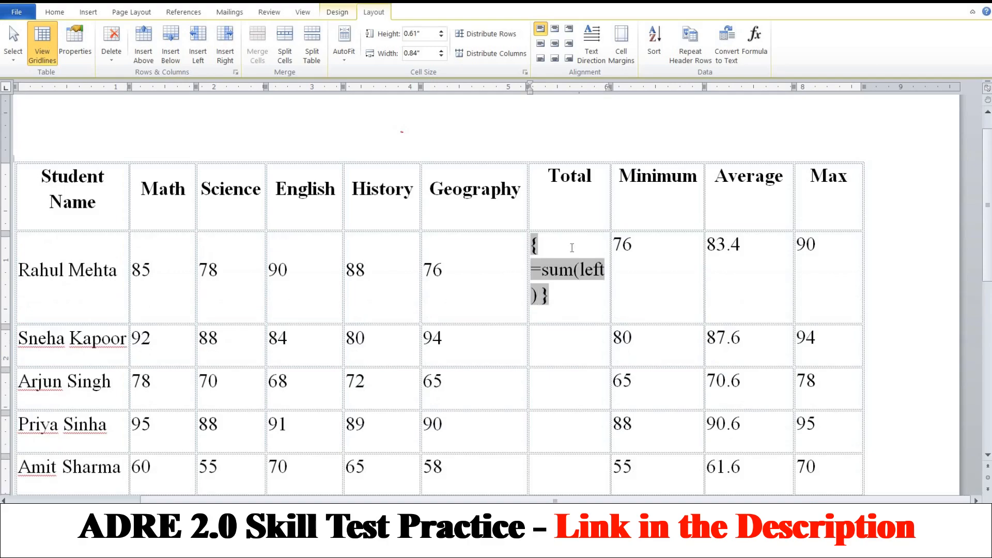
key(F9)
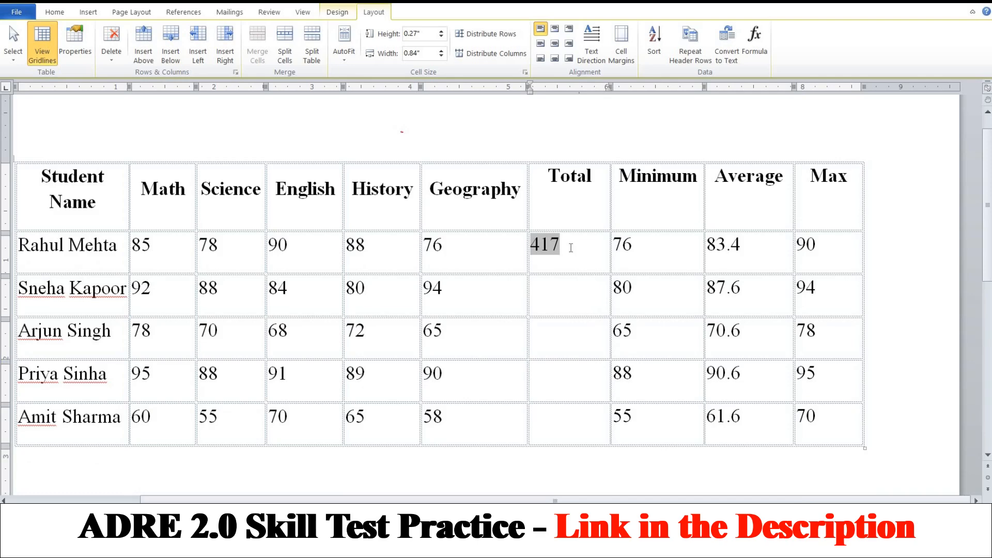
Copy the first student's Total formula field into the four Total cells below and update the copied fields.
drag(560, 245, 536, 247)
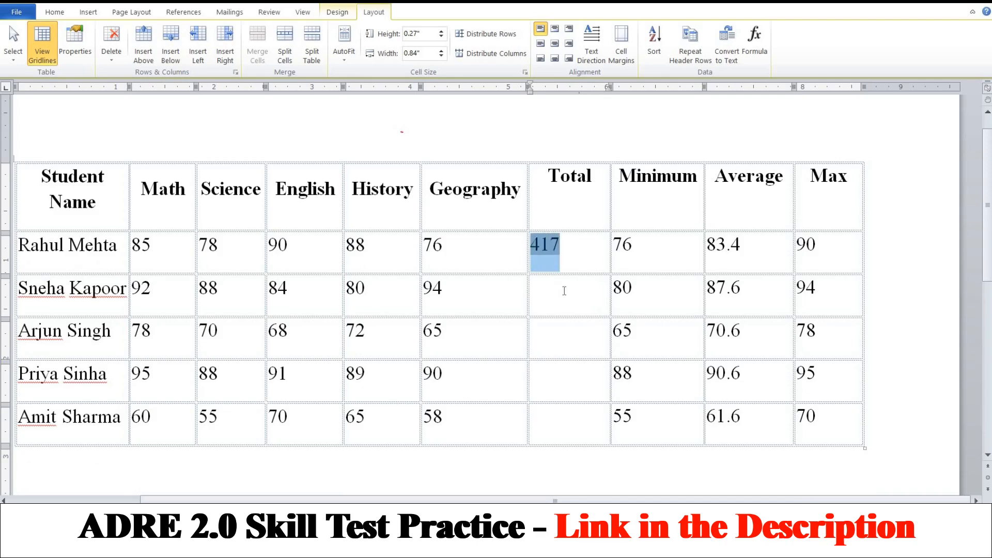
drag(565, 295, 562, 428)
key(ctrl+v)
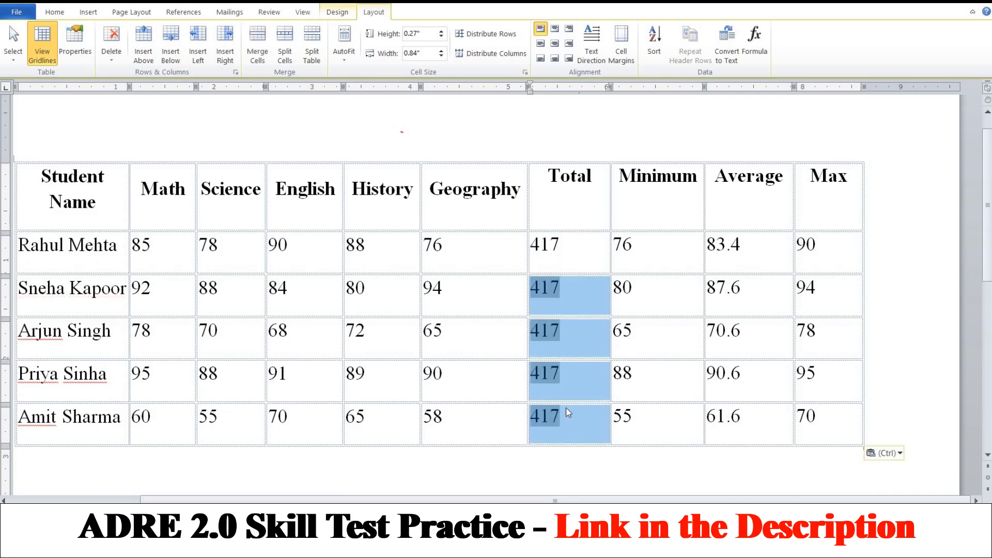
key(F9)
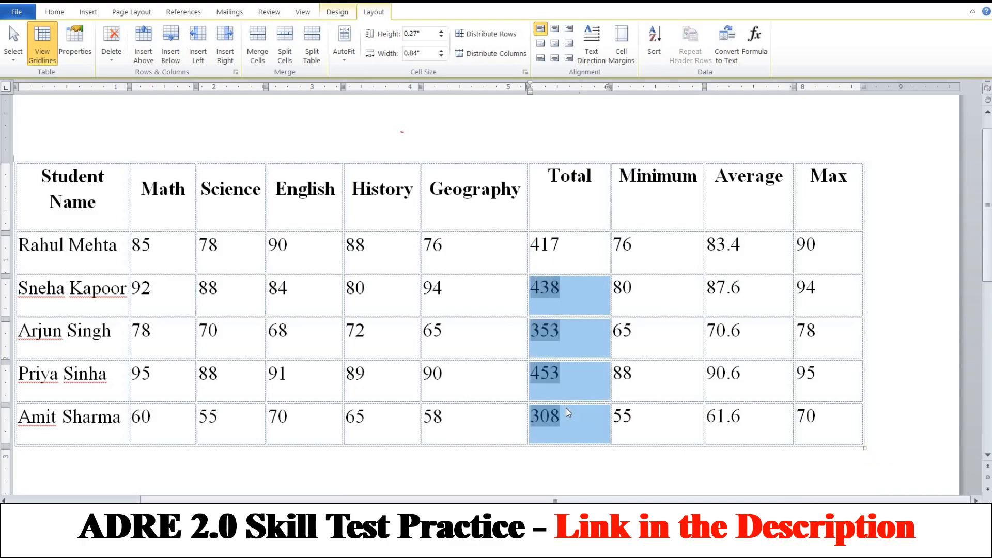
click(572, 375)
scroll(583, 365, down, 1)
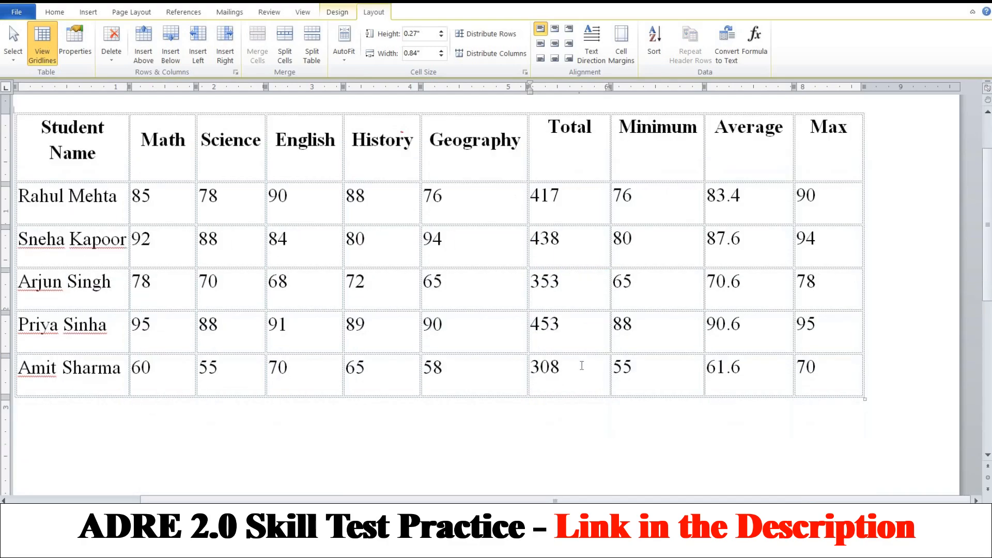
scroll(598, 343, up, 1)
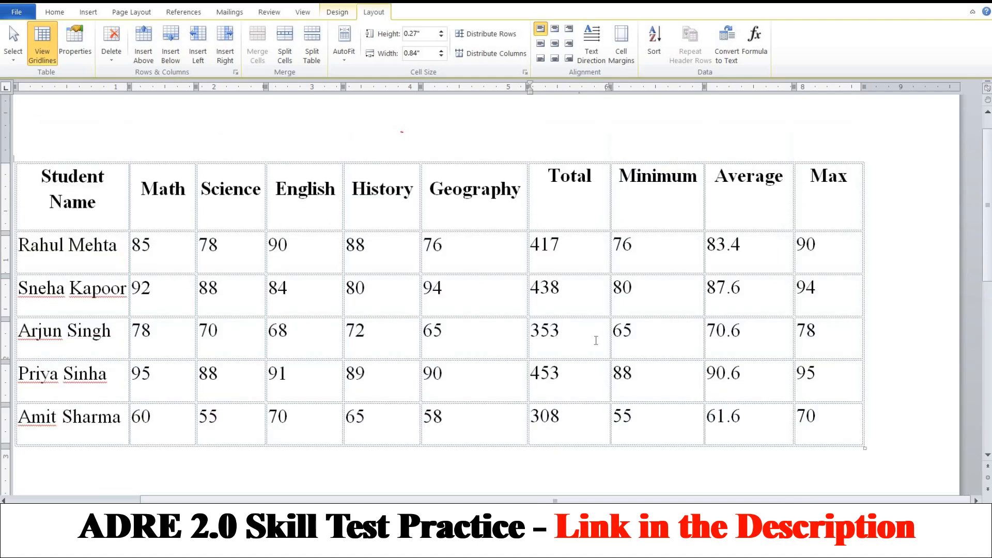
click(818, 245)
double_click(825, 260)
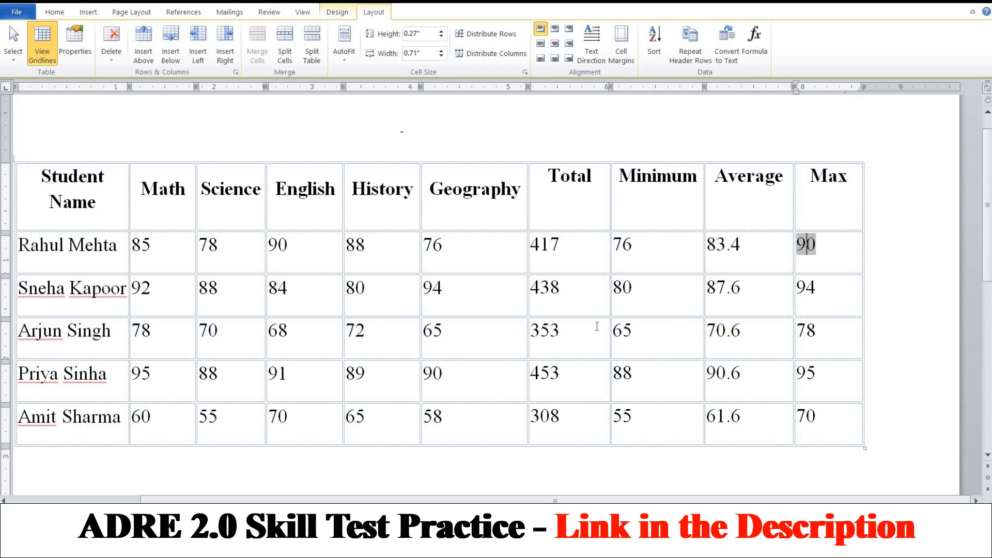
Add a new empty row to the table below the last student's row.
scroll(595, 365, down, 1)
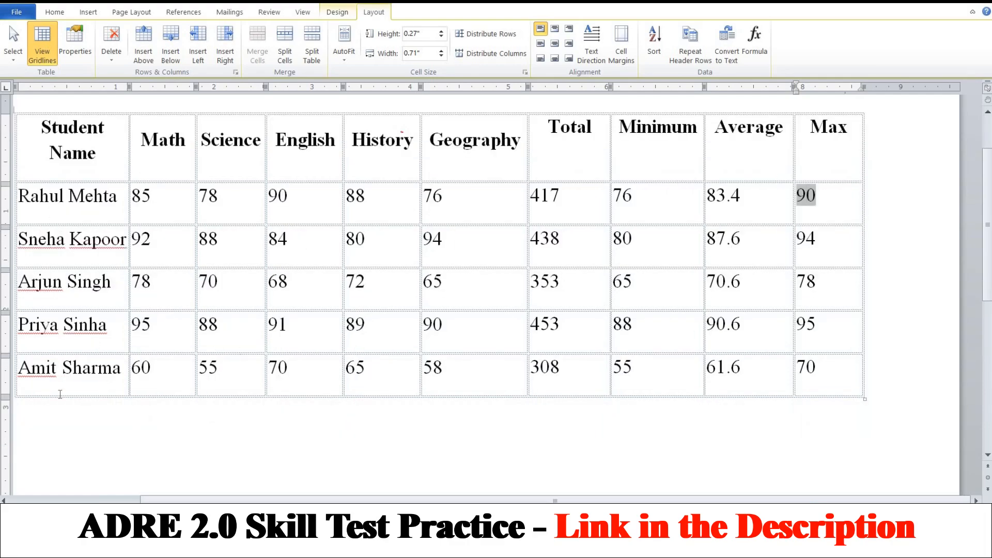
click(824, 373)
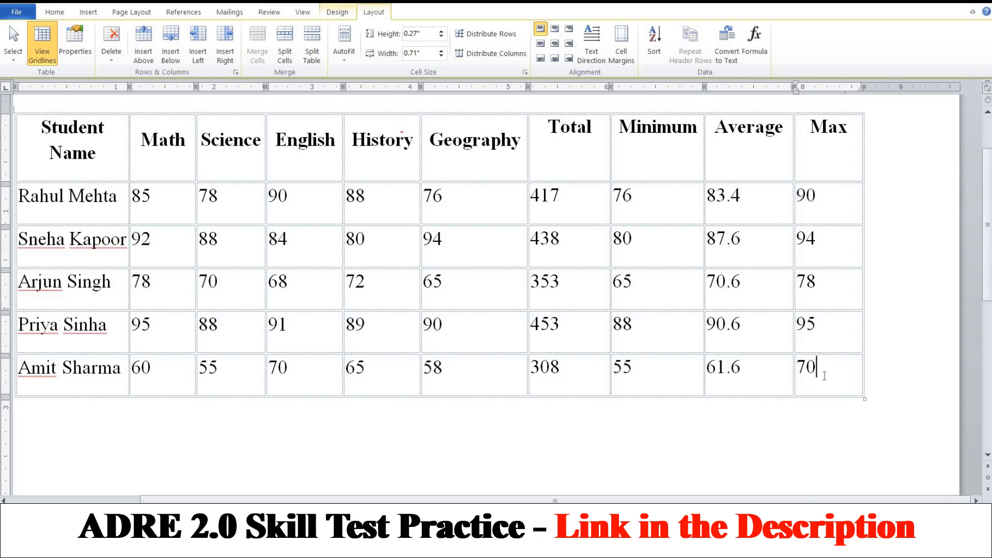
key(Tab)
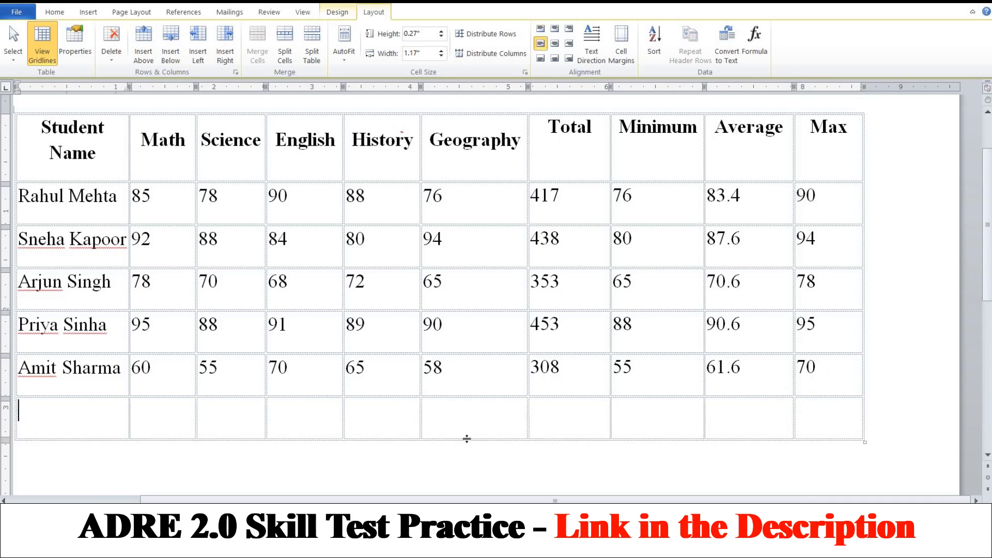
Insert a formula field =sum(above) in the Math column's cell of the empty last row and calculate it.
click(158, 420)
key(ctrl+F9)
text(=)
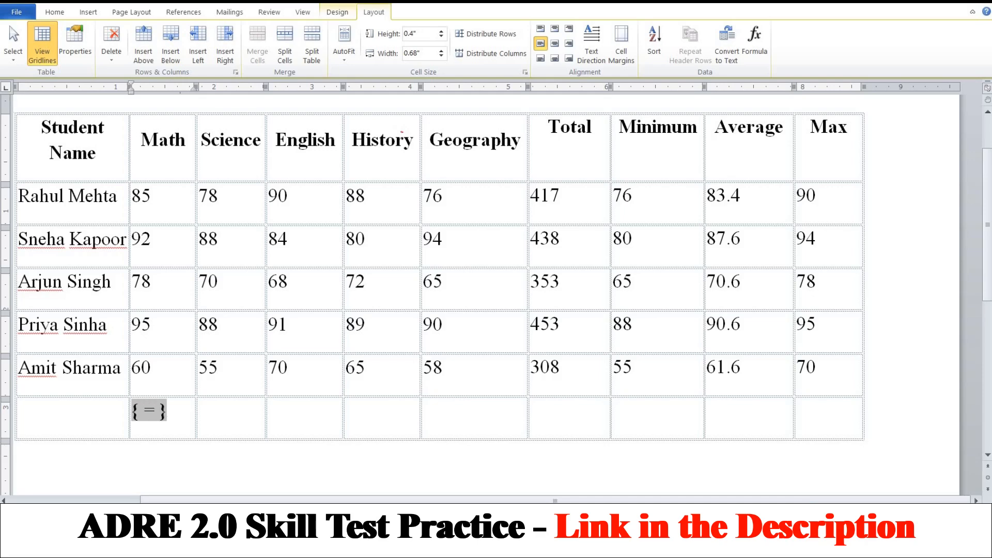
text(sum()
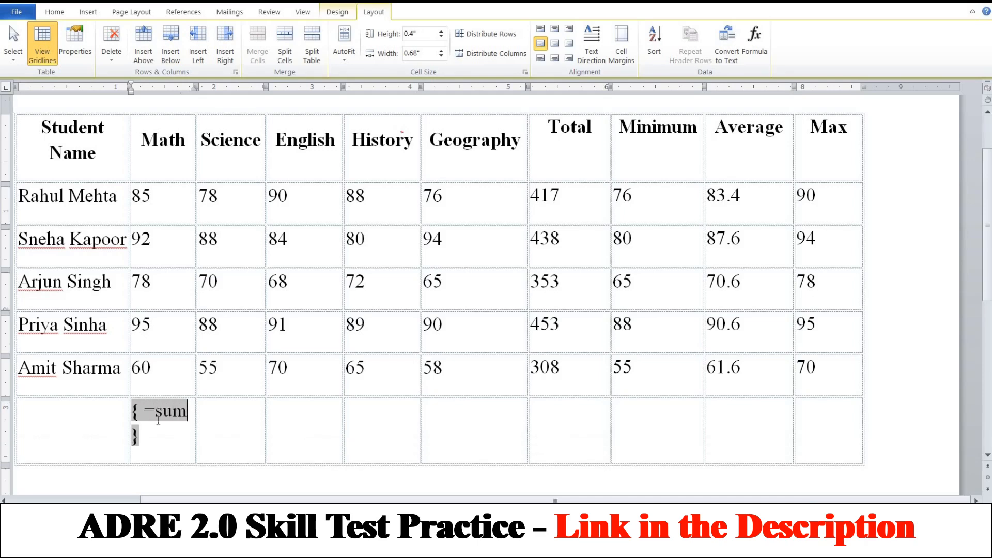
text(above)
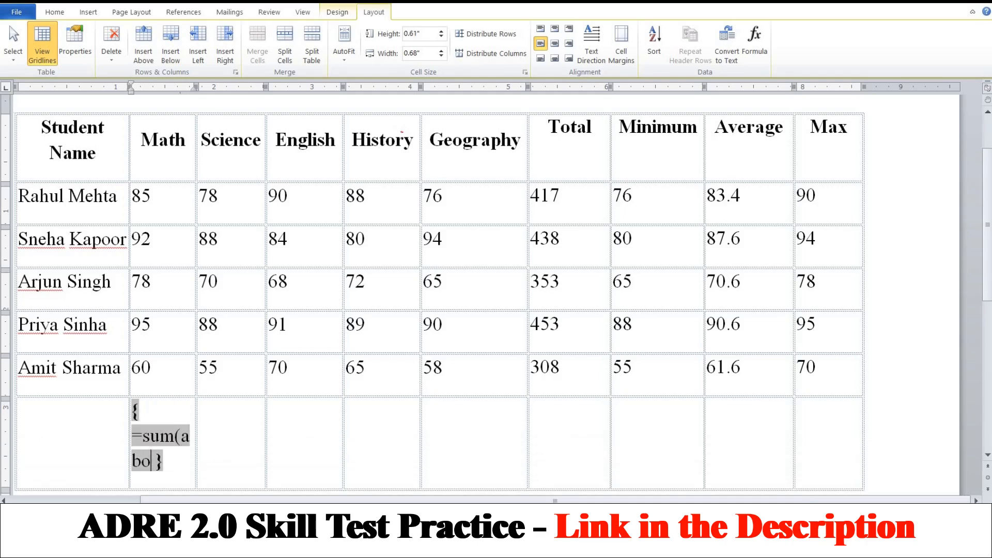
text())
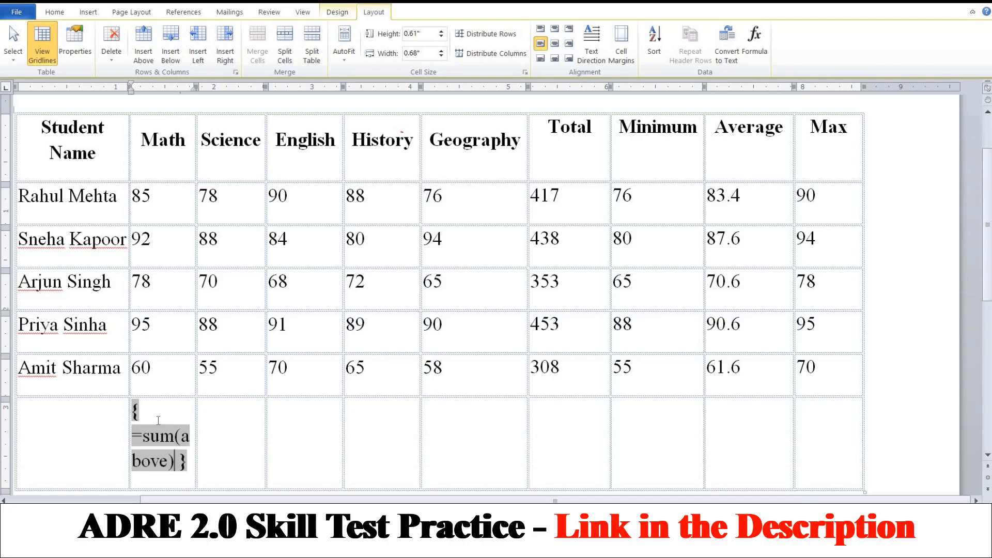
key(F9)
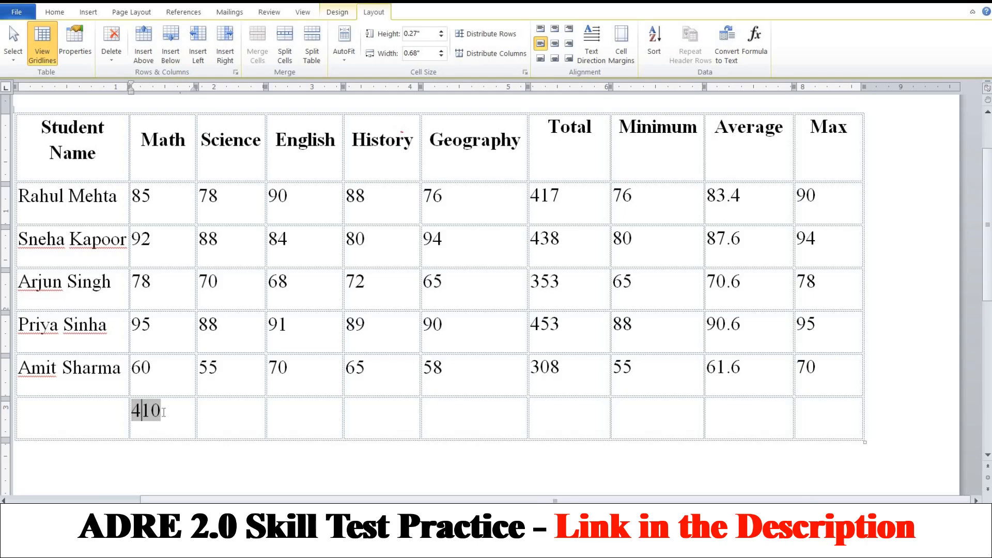
Copy the Math column's sum field into the Science, English, History and Geography cells of the last row and update the copied fields.
mouse_move(163, 411)
mouse_down()
mouse_move(175, 417)
mouse_move(134, 408)
mouse_up()
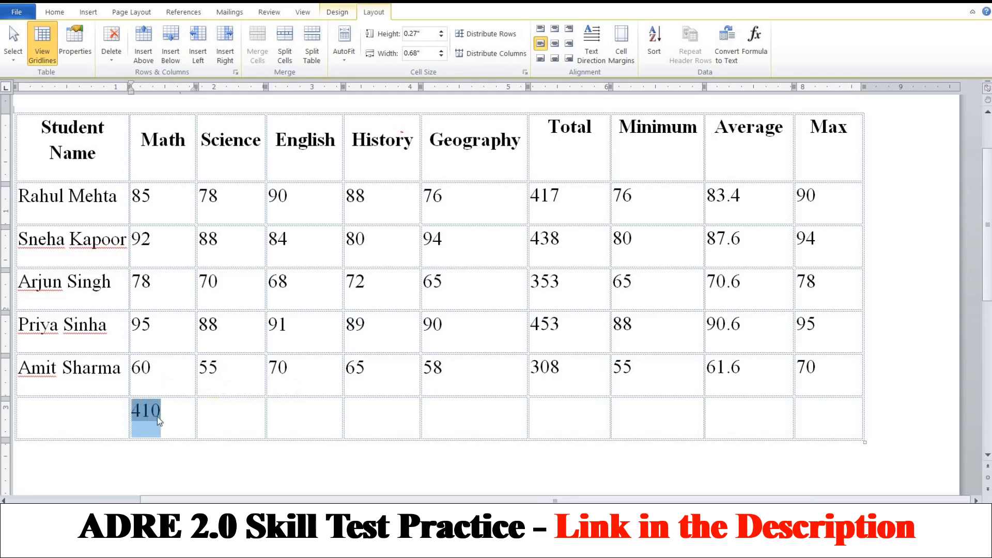
drag(232, 422, 447, 429)
key(ctrl+v)
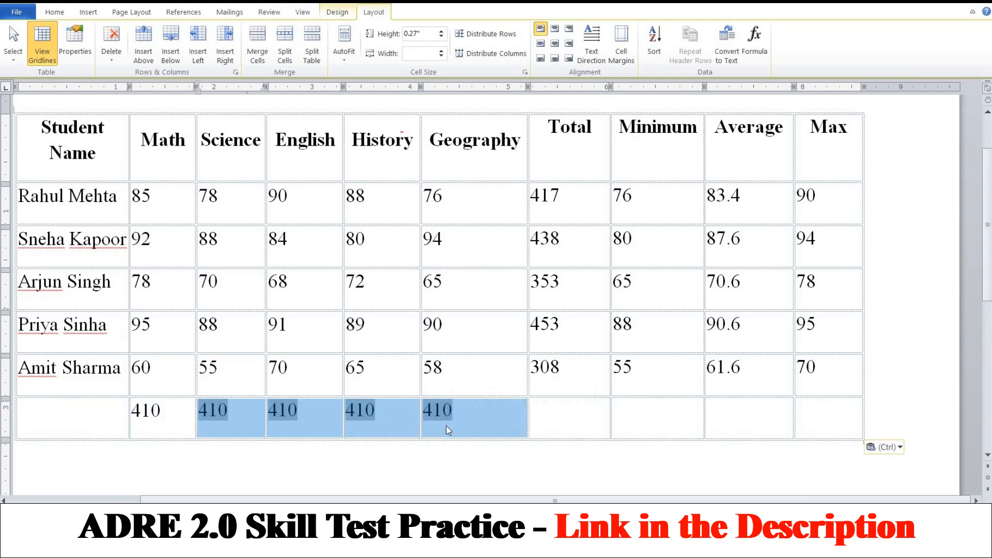
key(F9)
click(445, 348)
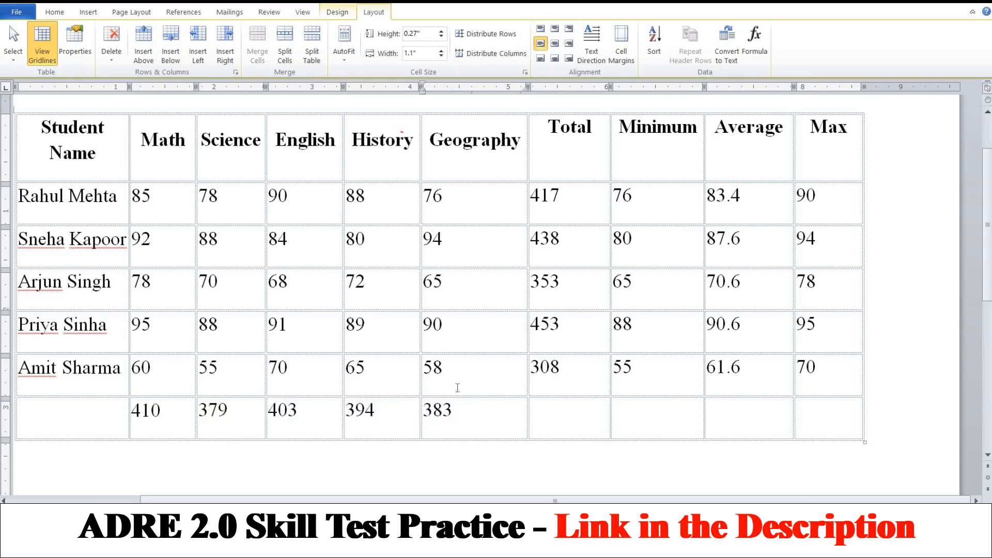
scroll(457, 388, up, 1)
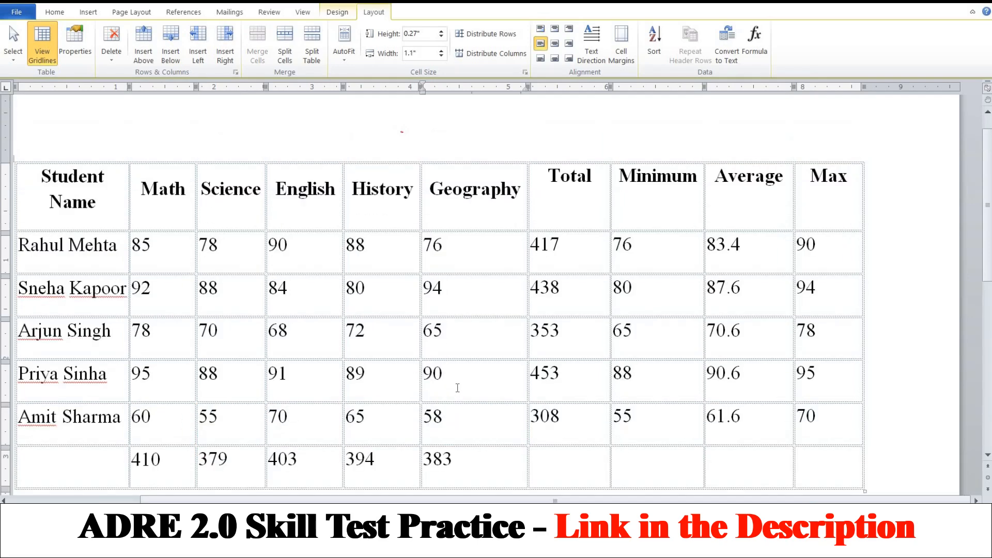
key(ctrl+shift+p)
key(ctrl+shift+d)
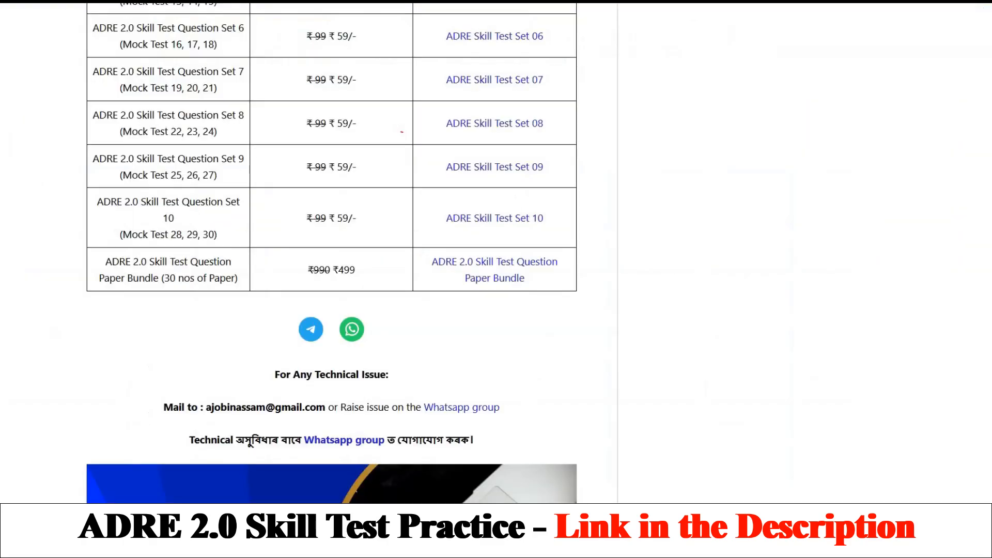
scroll(402, 132, up, 15)
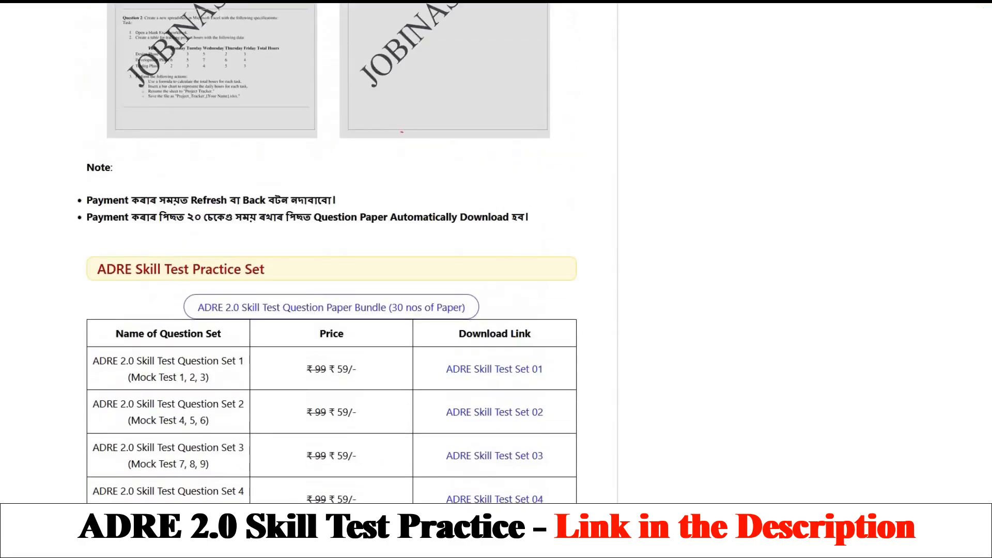
scroll(402, 132, up, 14)
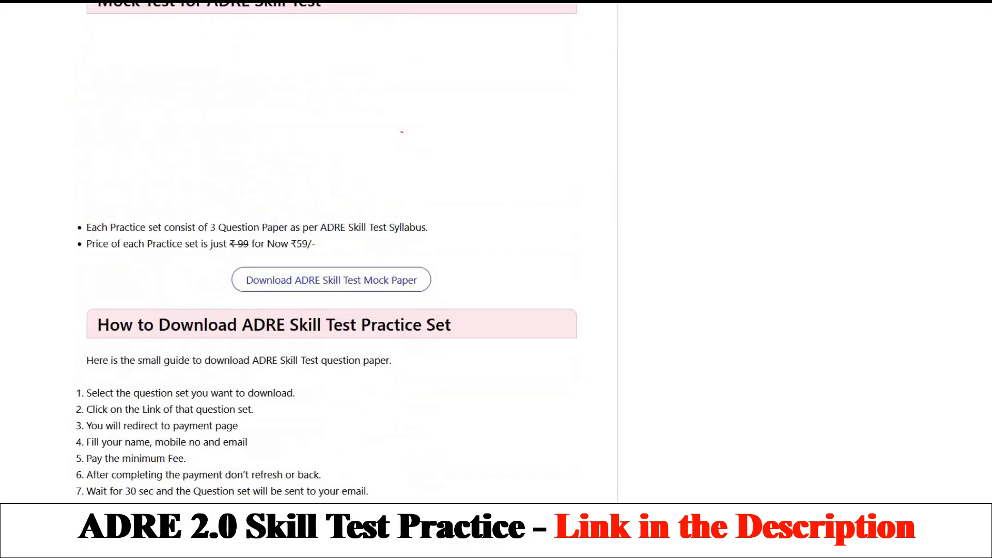